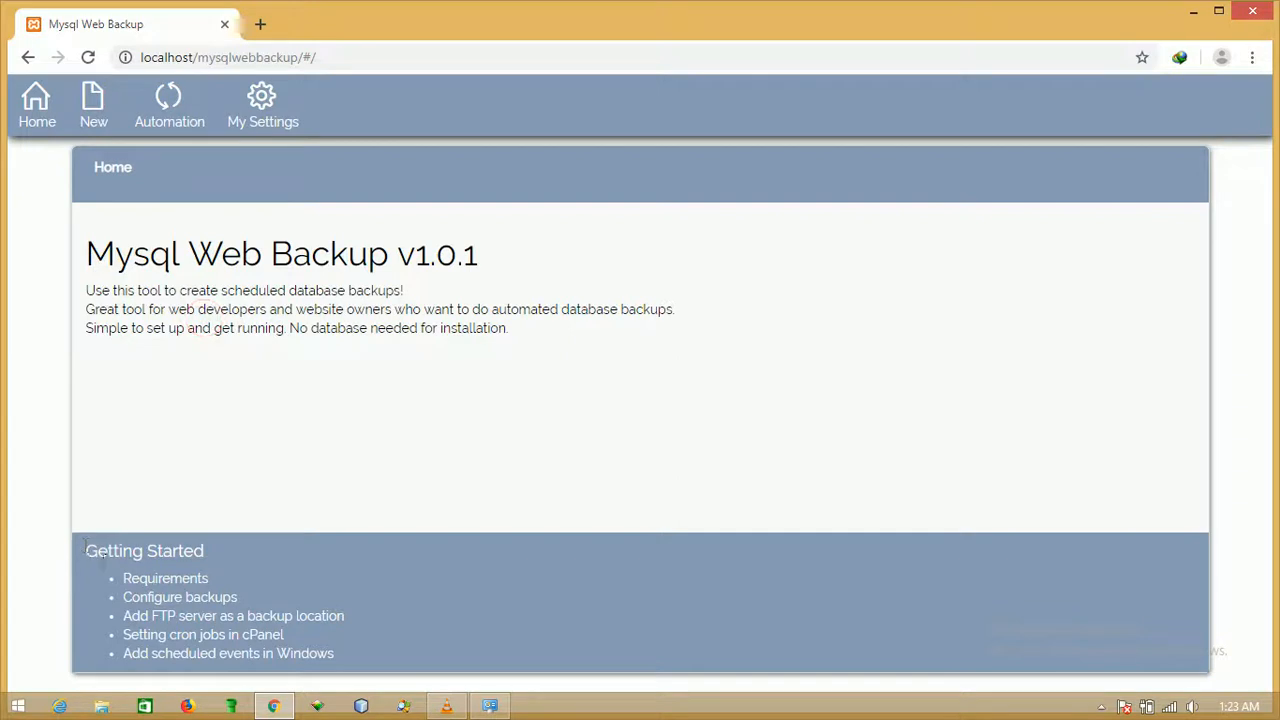
Read the system requirements and backup setup help guides, returning home after each.
left_click(375, 539)
left_click(166, 580)
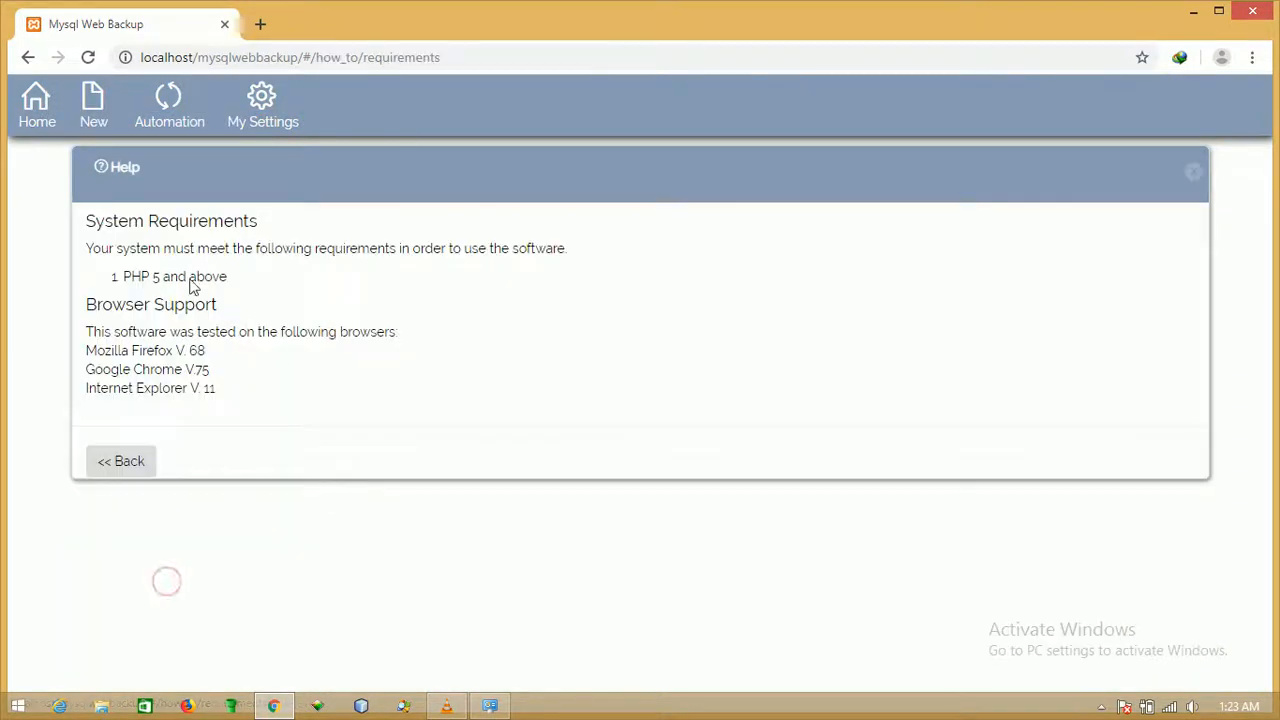
left_click_drag(83, 218, 163, 452)
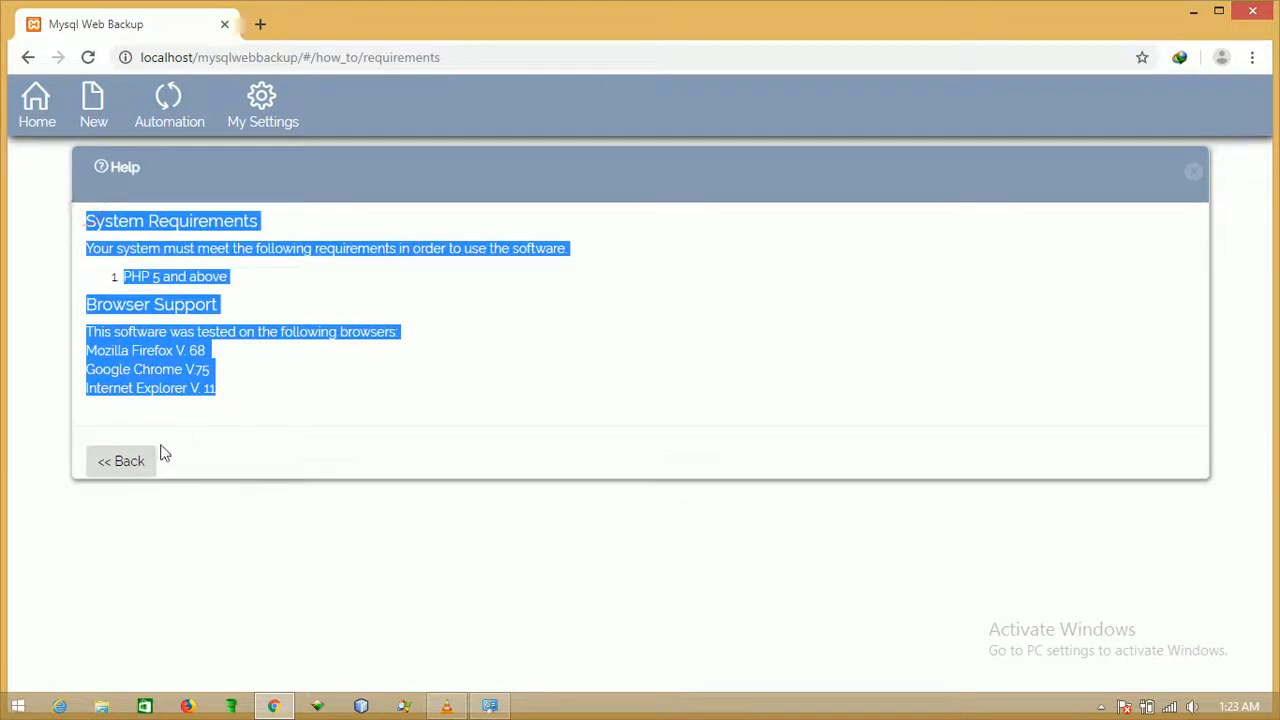
left_click(150, 458)
left_click(184, 601)
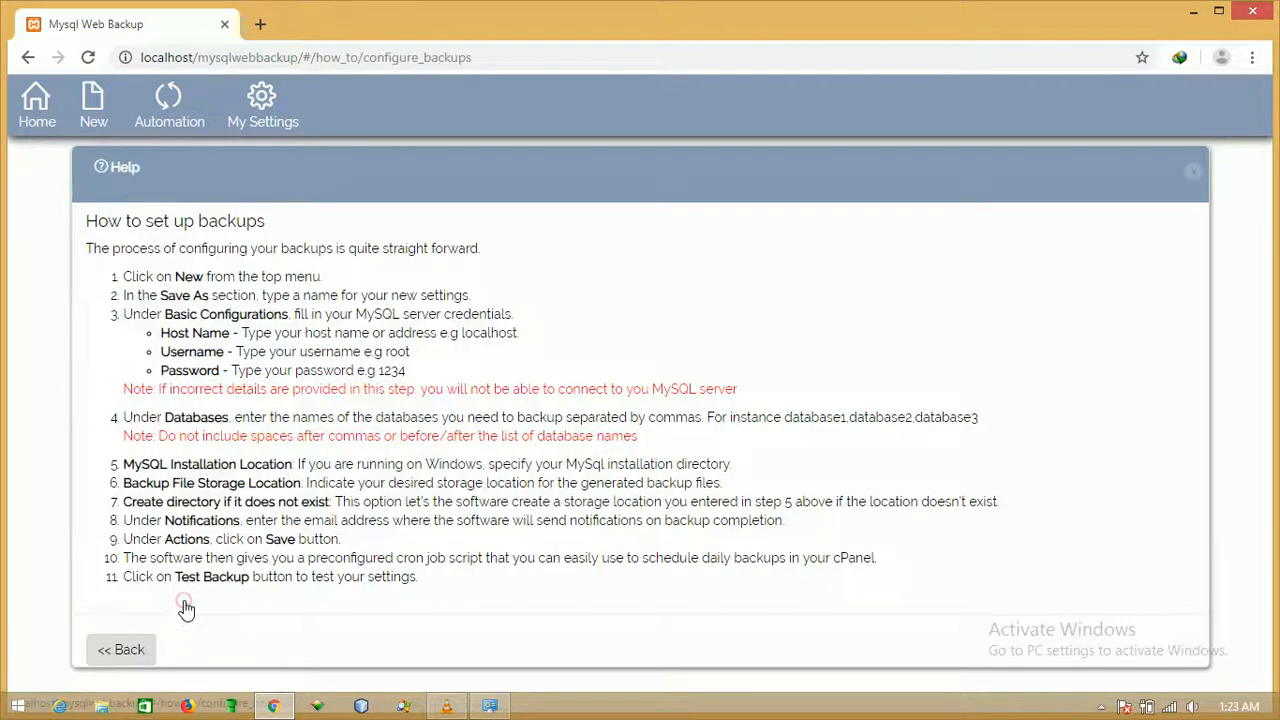
left_click_drag(96, 224, 305, 510)
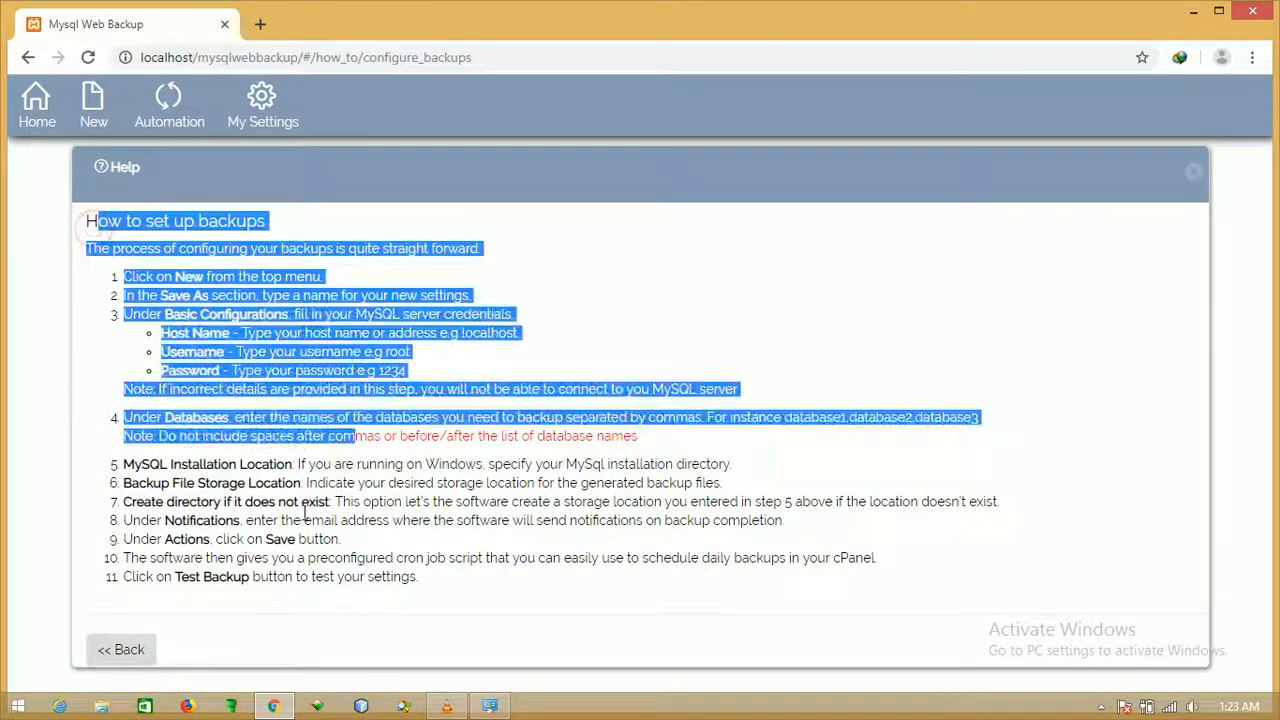
left_click(120, 649)
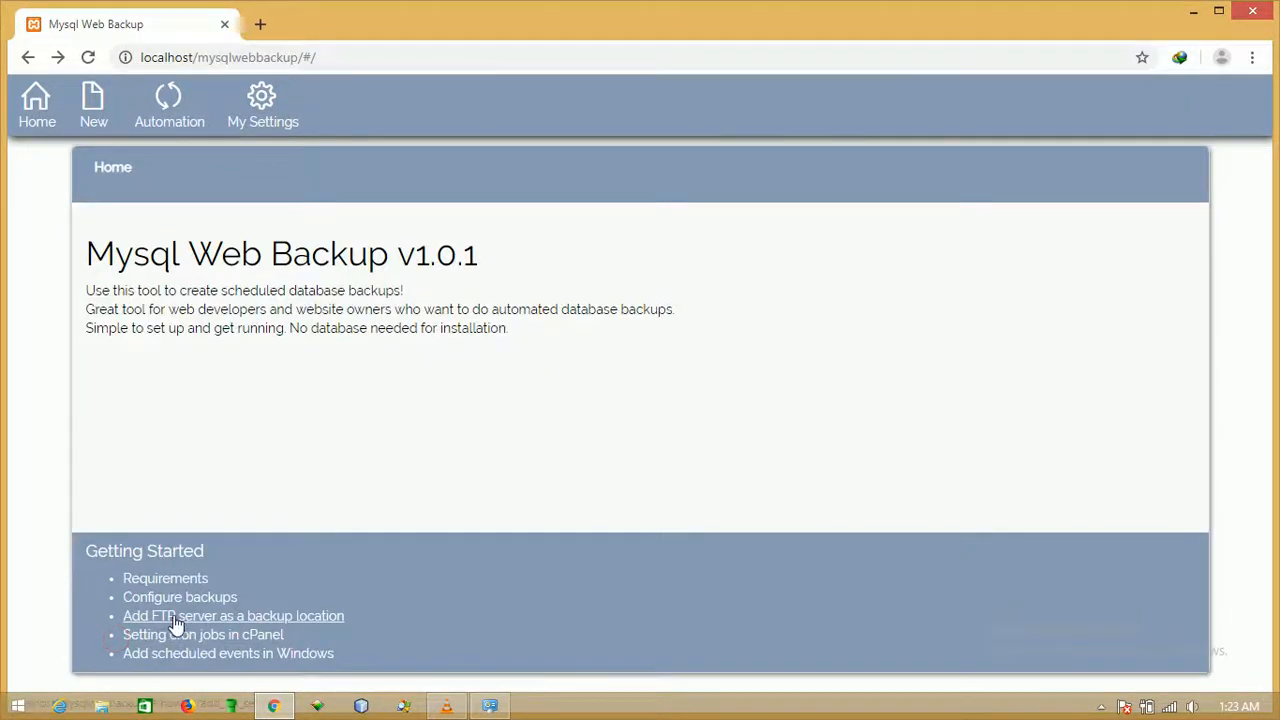
Read the FTP server and cPanel cron job guides, then start a new backup configuration.
left_click(213, 617)
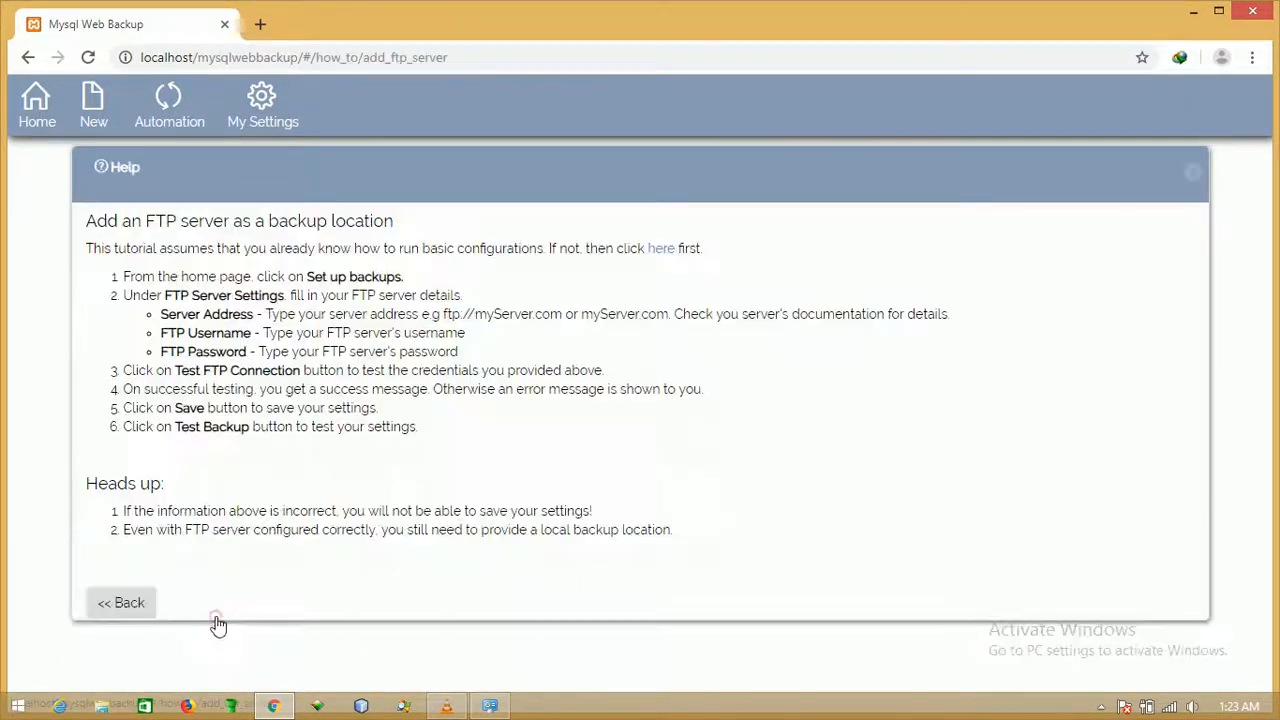
left_click_drag(84, 215, 200, 440)
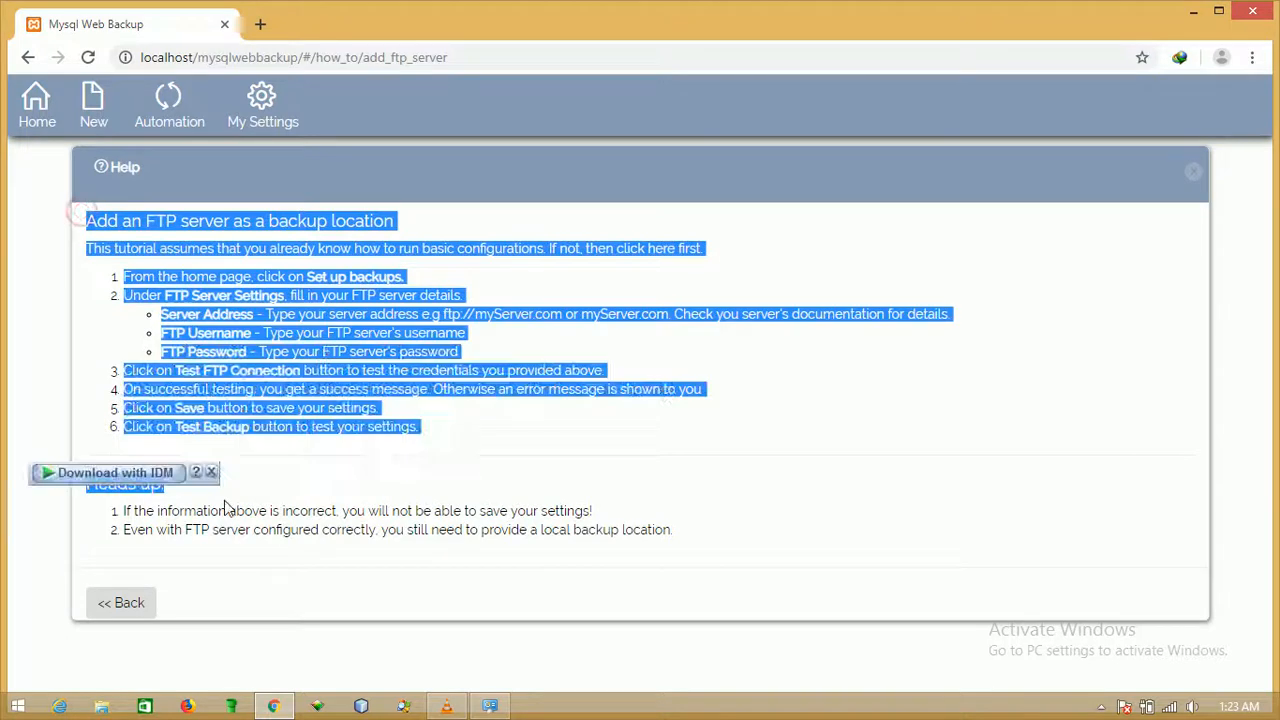
left_click(246, 521)
left_click(133, 603)
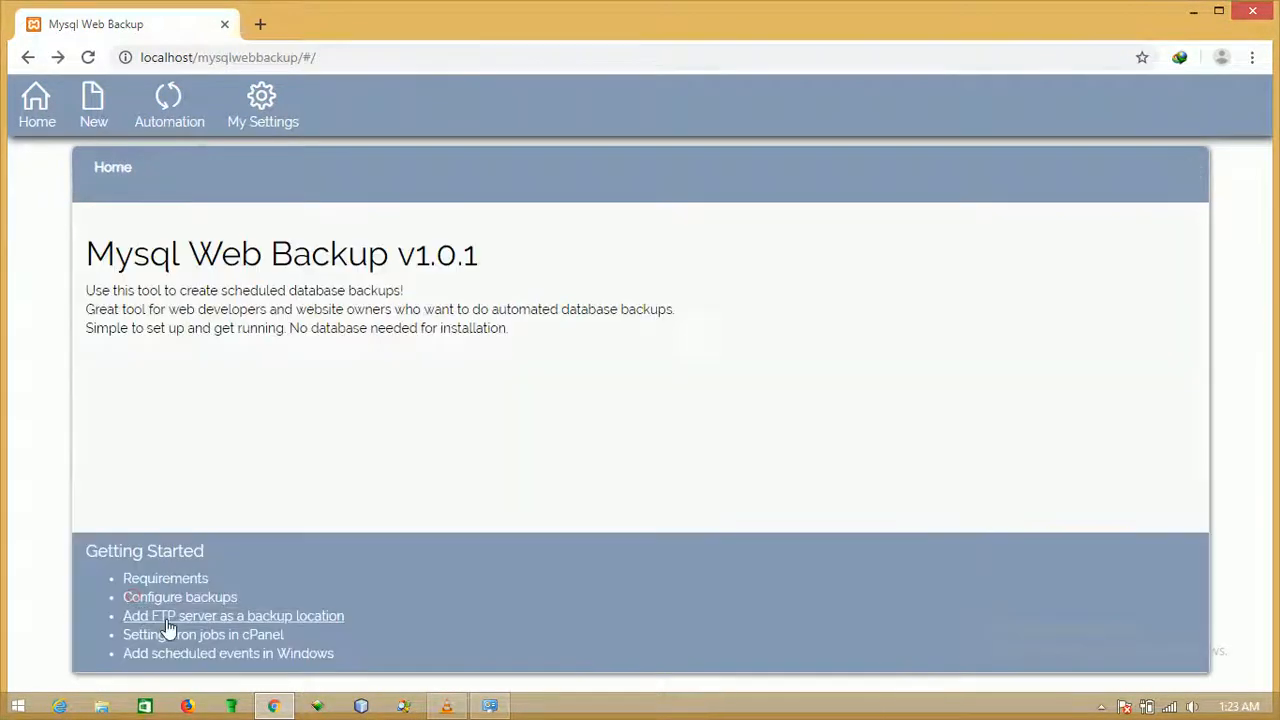
left_click(214, 631)
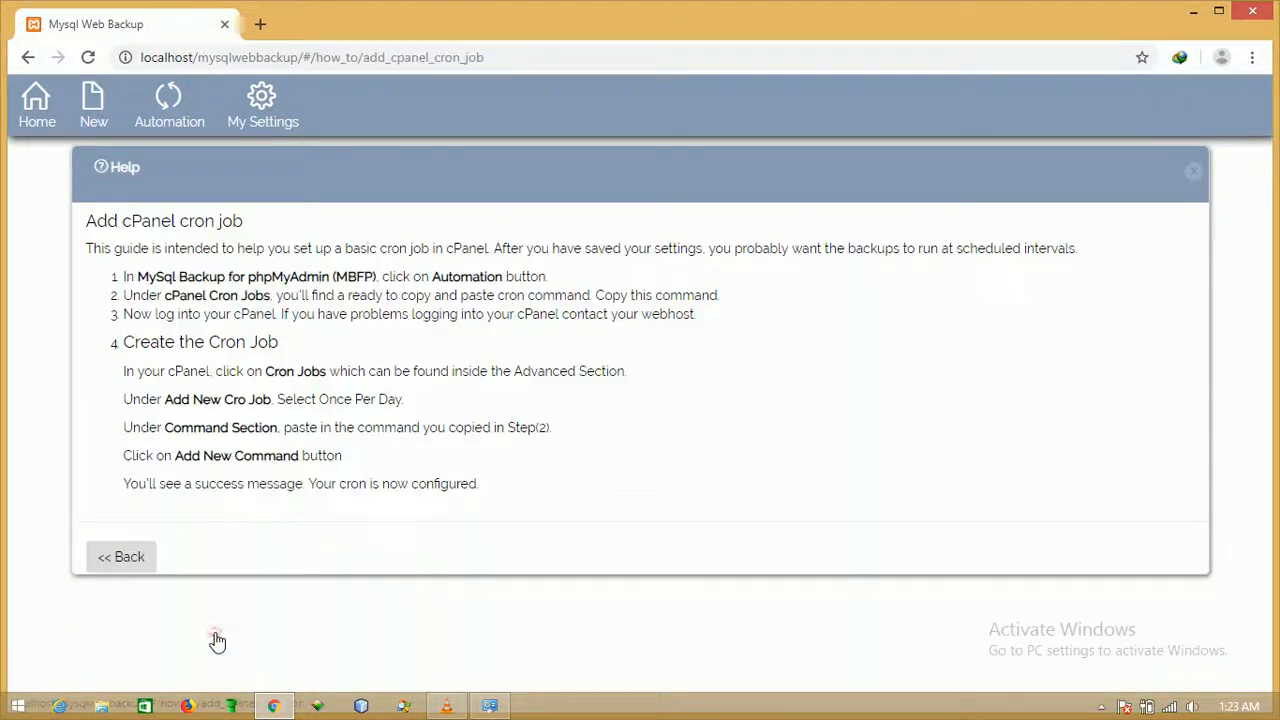
left_click(129, 563)
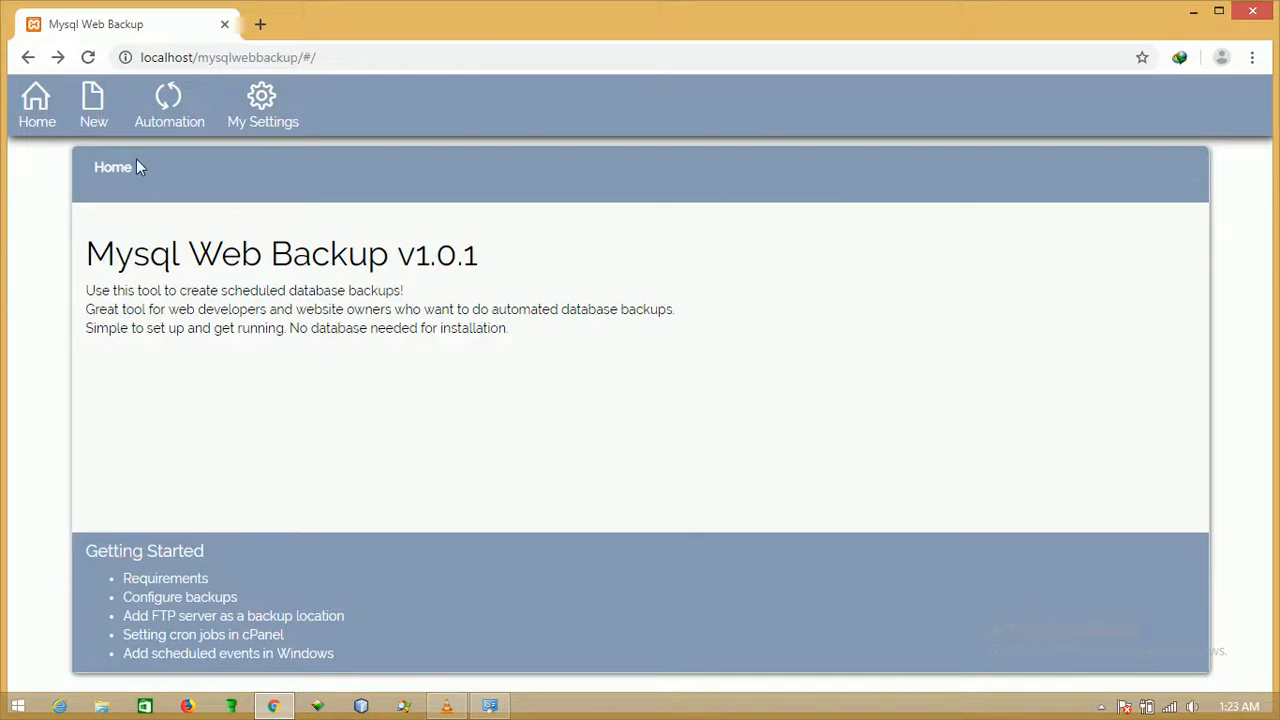
left_click(100, 113)
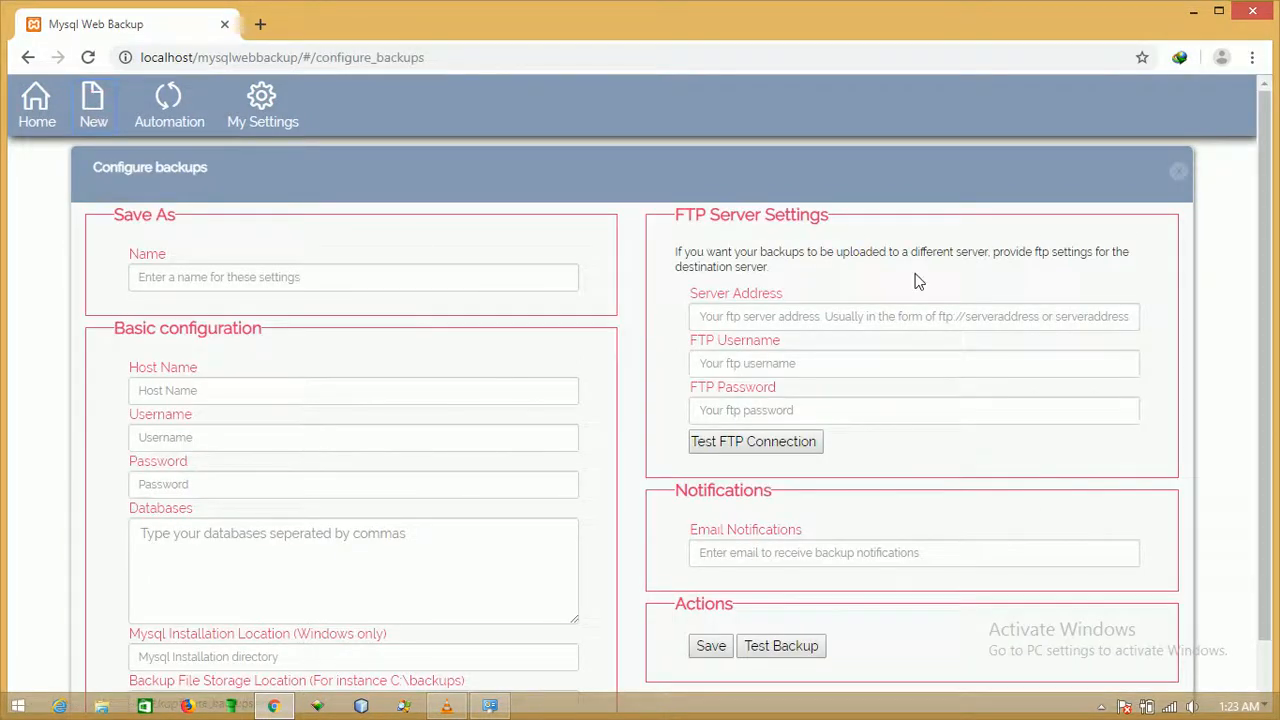
Look over the empty Configure backups fields: name, host, FTP settings and e-mail notifications.
scroll(152, 215, "down", 1)
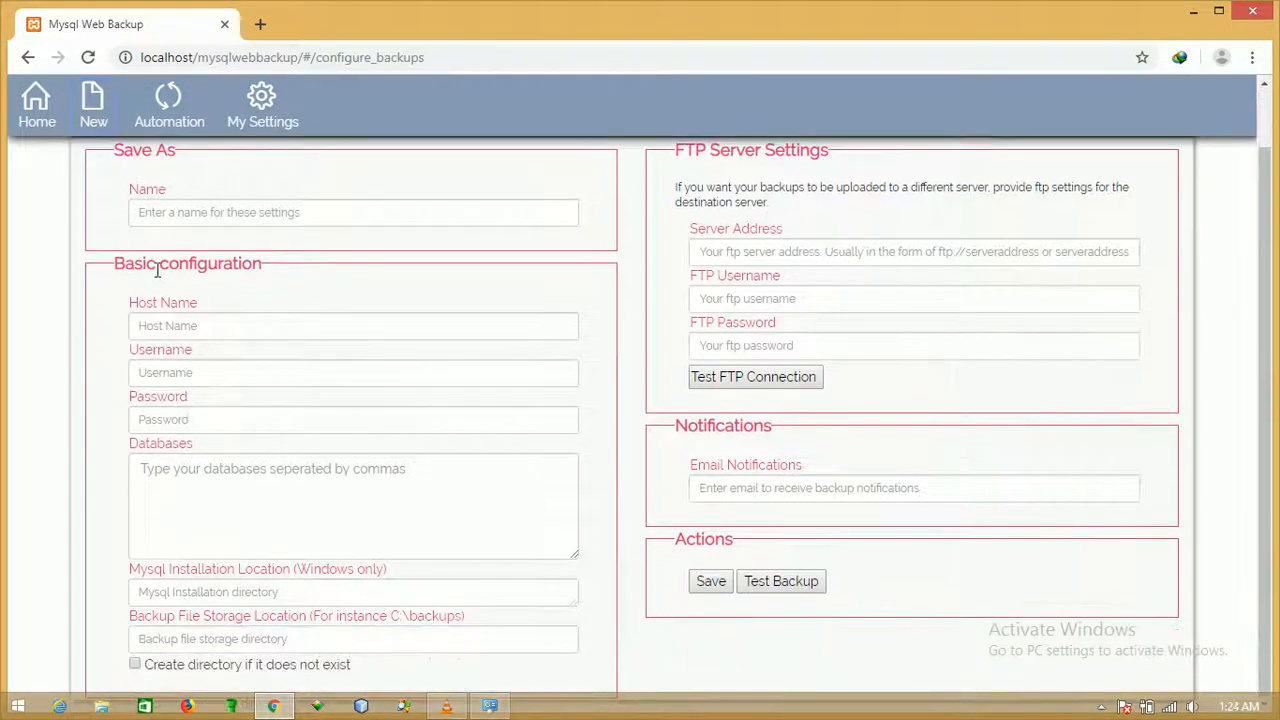
left_click(200, 214)
left_click(199, 324)
left_click(205, 392)
left_click(726, 252)
left_click(720, 298)
left_click(720, 344)
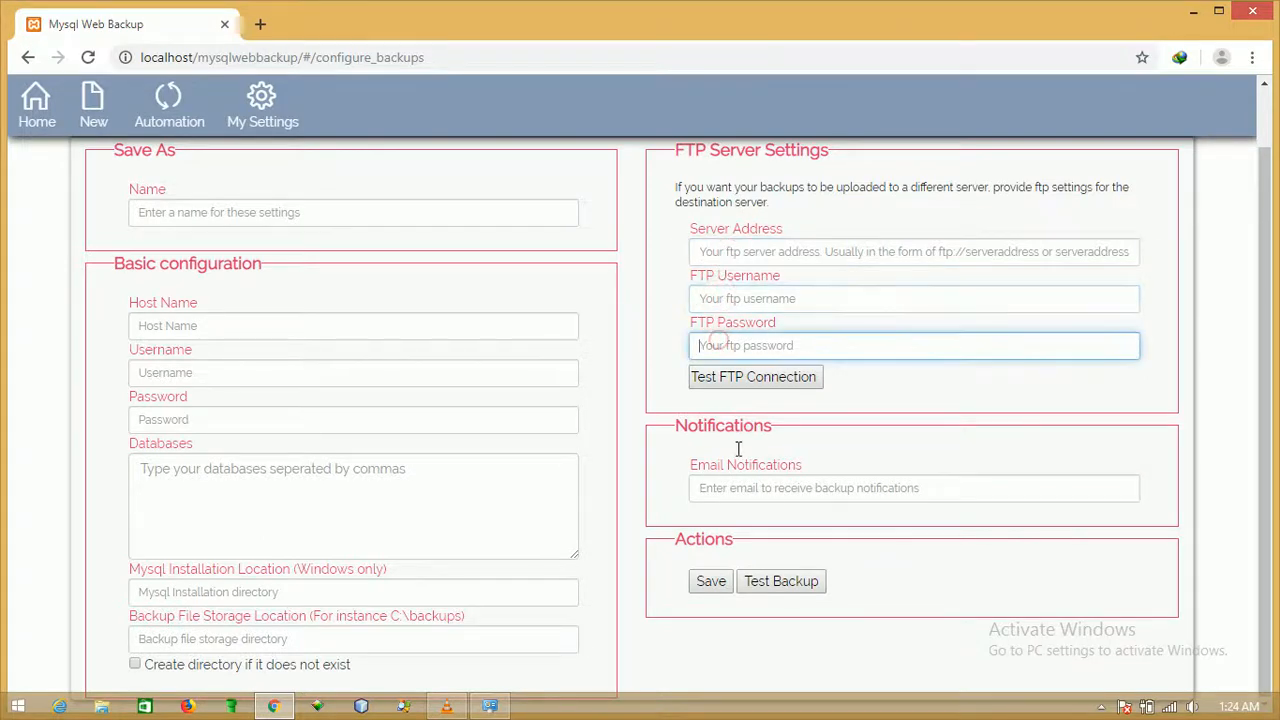
left_click(750, 487)
scroll(746, 452, "up", 1)
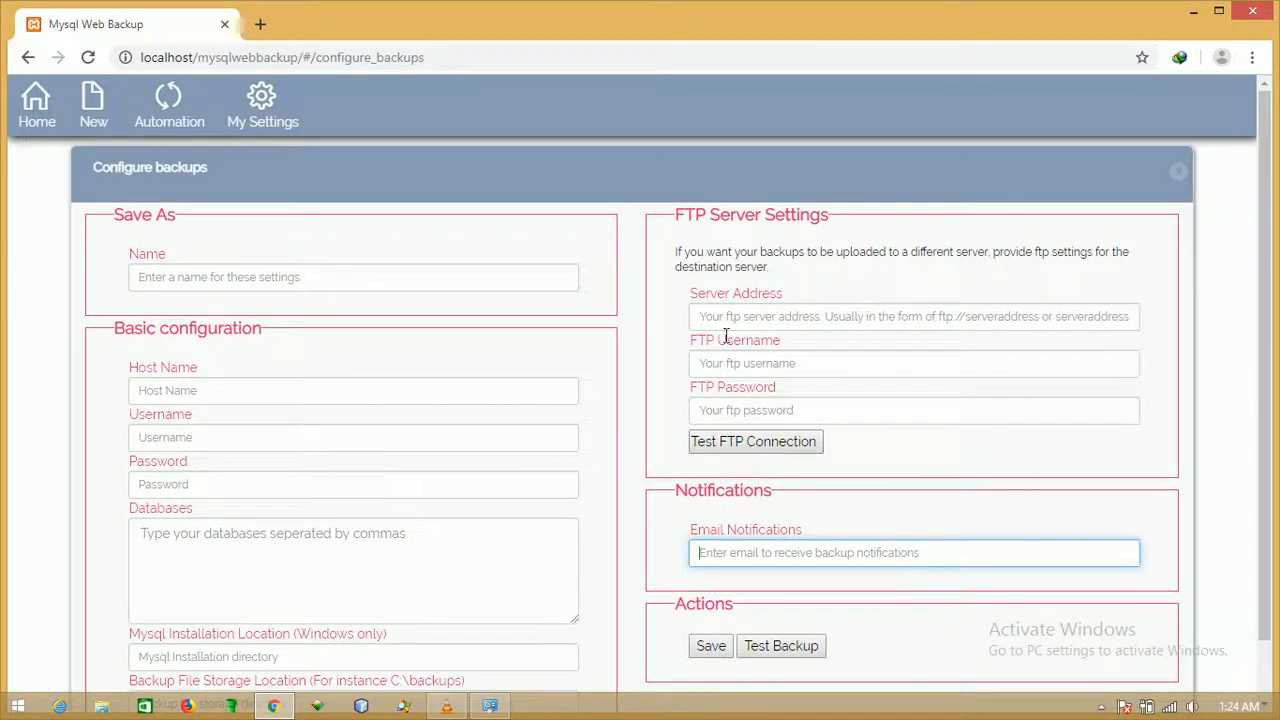
scroll(660, 325, "down", 1)
scroll(605, 318, "up", 1)
View the Automation cron paths and the empty saved settings list, then go back home.
left_click(189, 126)
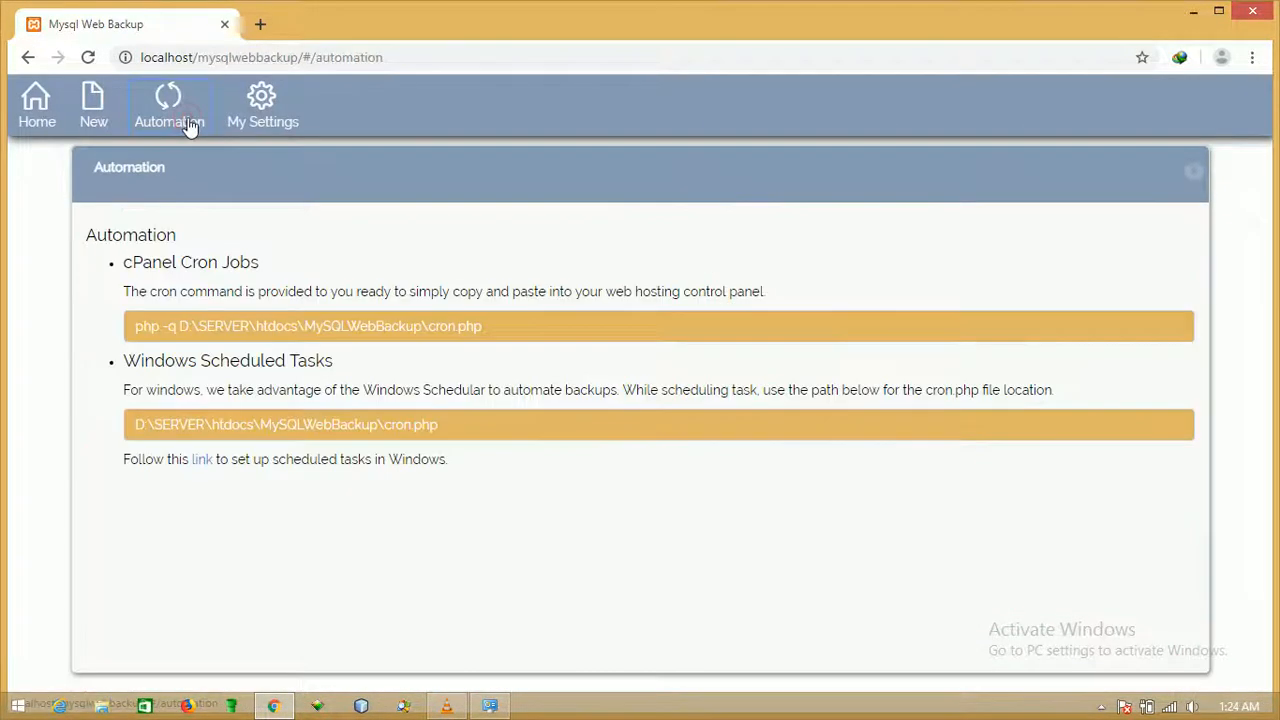
left_click(447, 264)
left_click(279, 133)
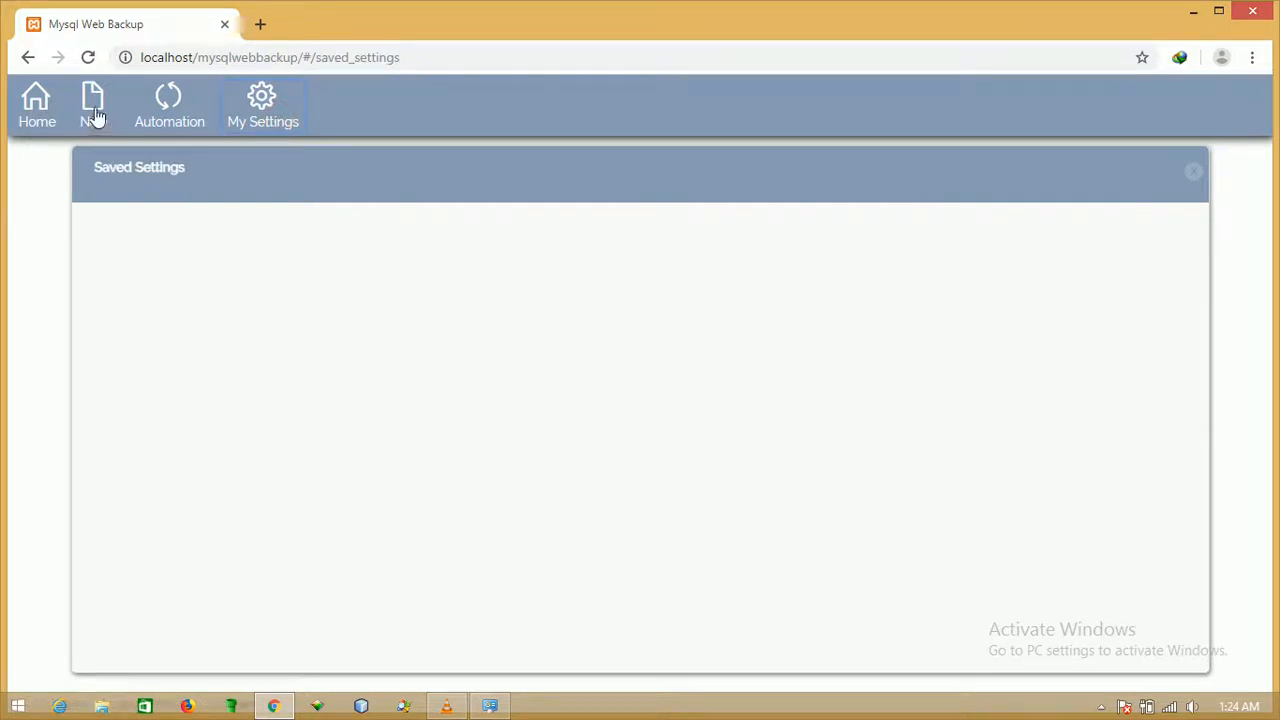
left_click(37, 105)
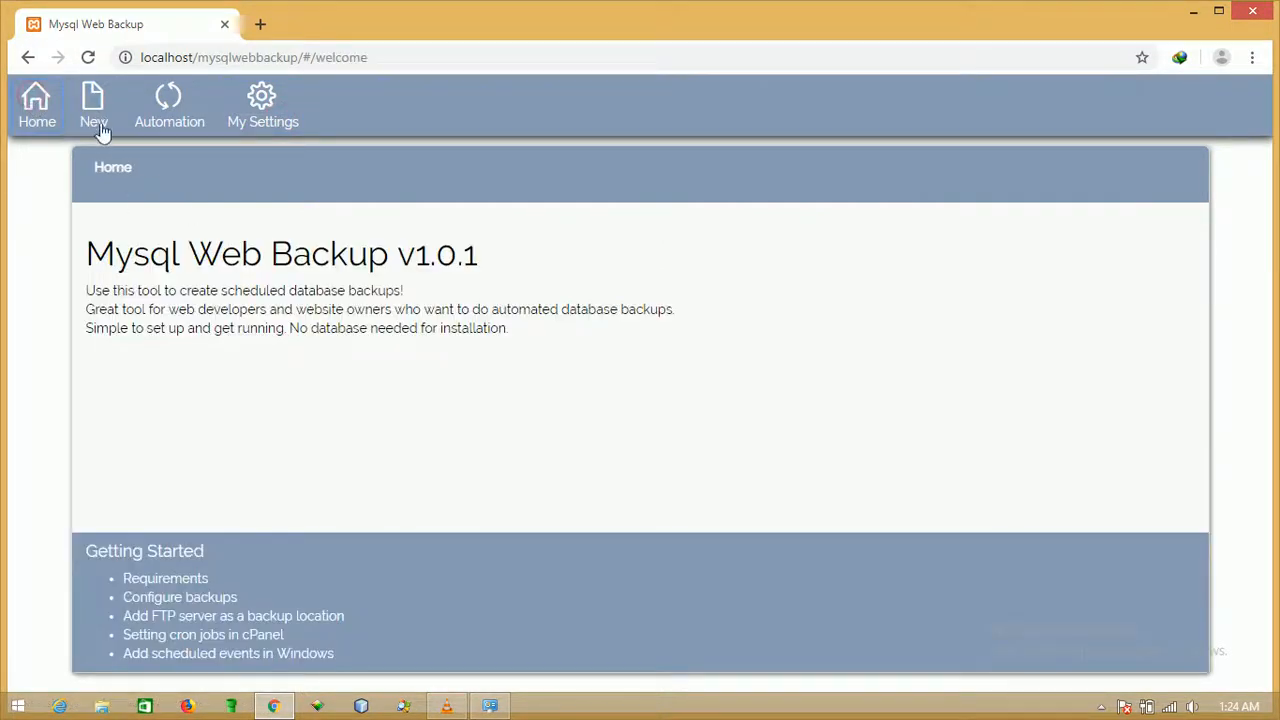
Start a new configuration named 'Demo Backups', filling in the host and username root.
left_click(98, 124)
left_click(210, 276)
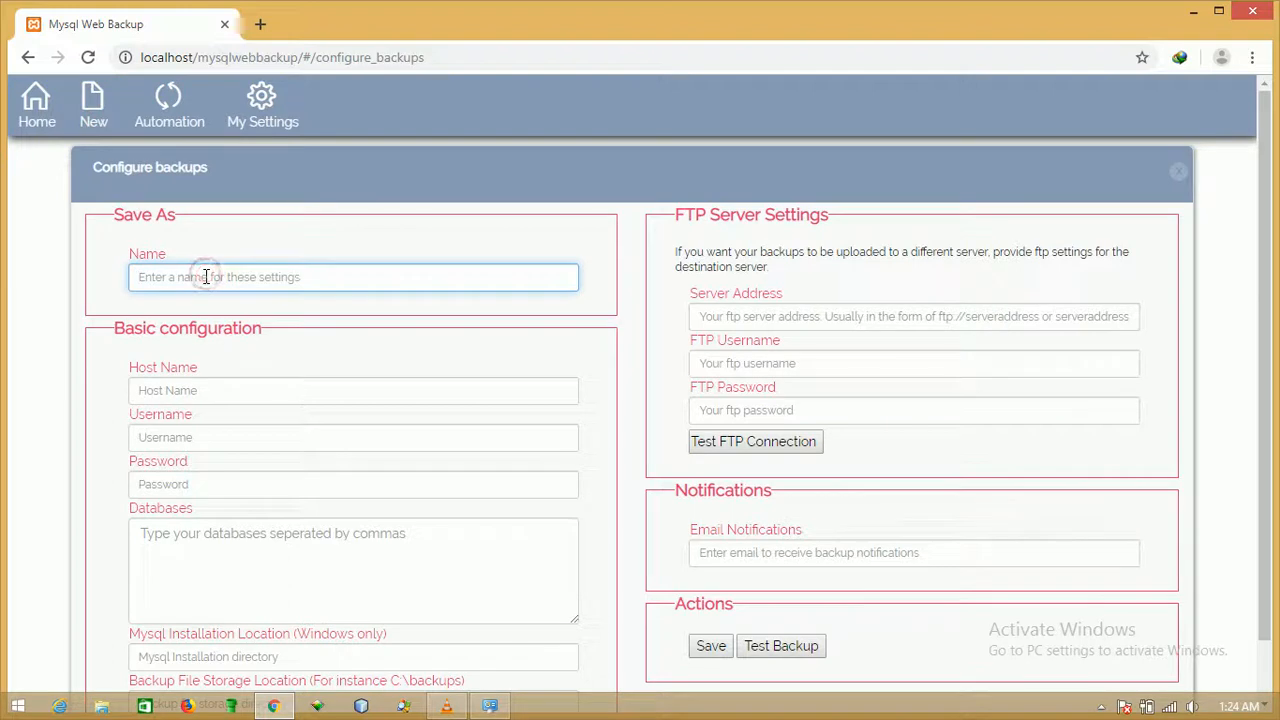
type("Demo Backups")
left_click(249, 381)
type("localhost")
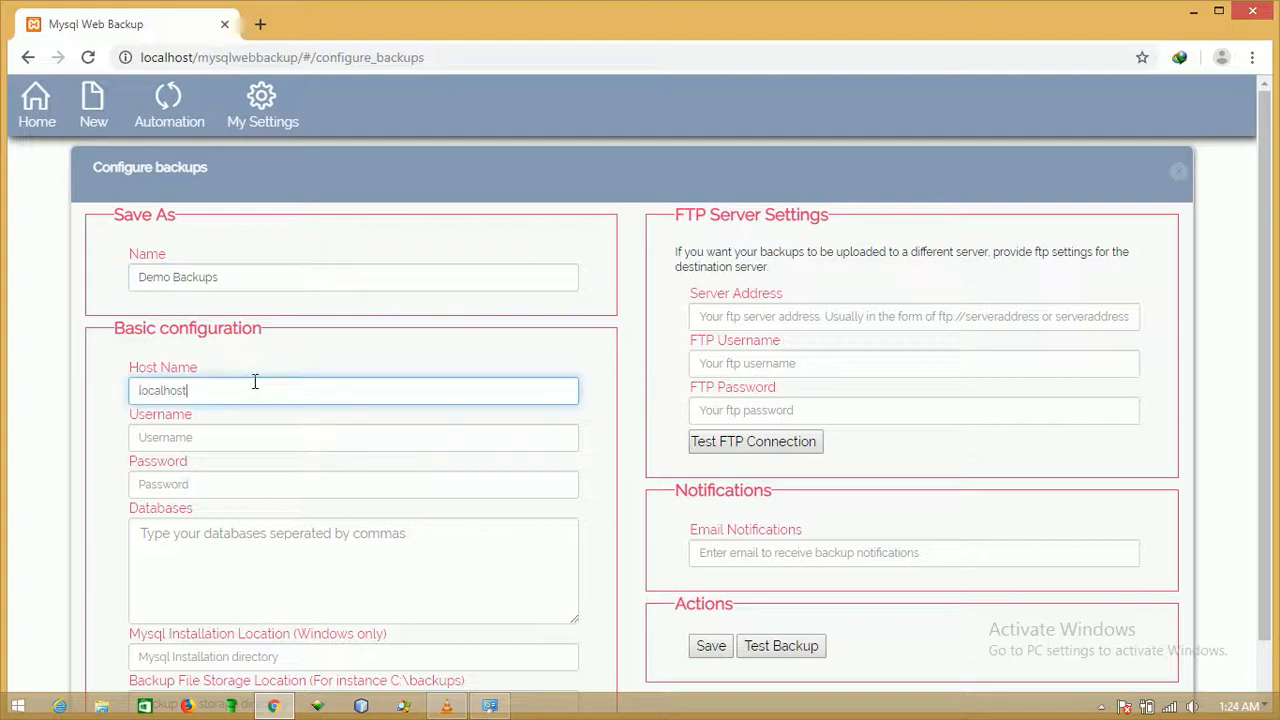
key("Tab")
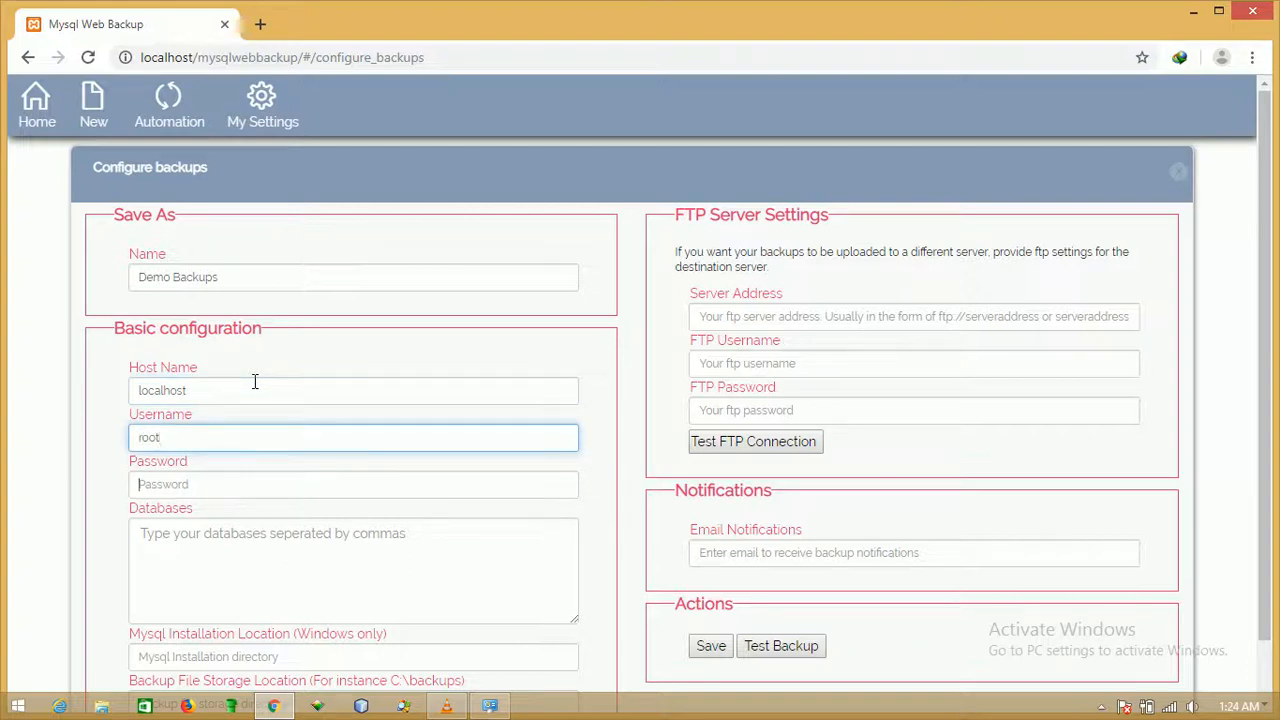
type("root")
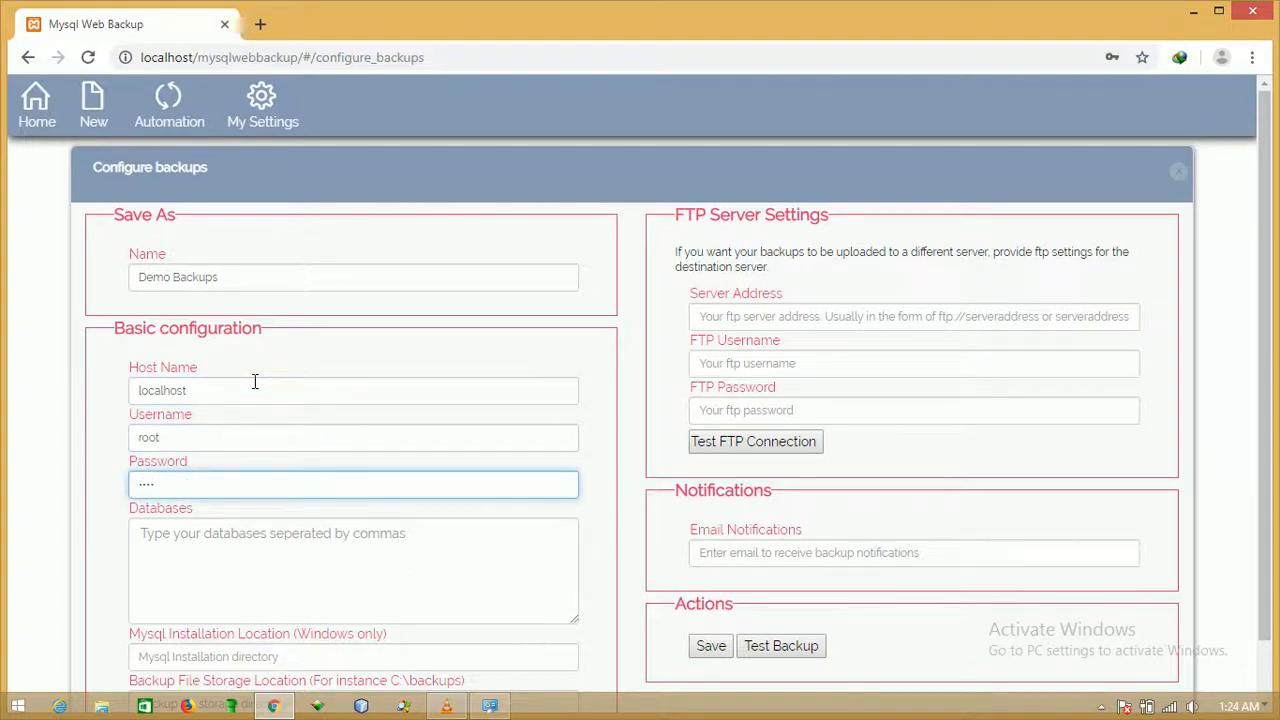
Set databases mpesa and span, the MySQL install location, and storage location c:/backups.
scroll(255, 381, "down", 1)
left_click(216, 474)
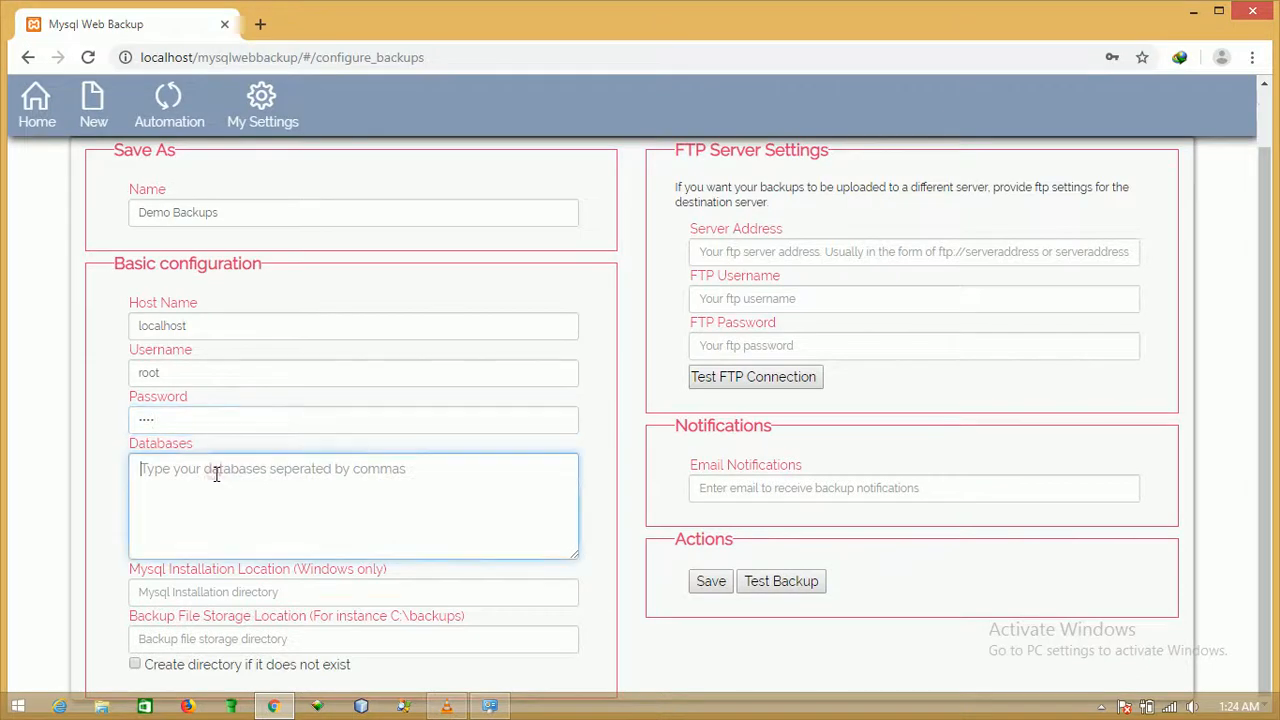
type("mpesa,span")
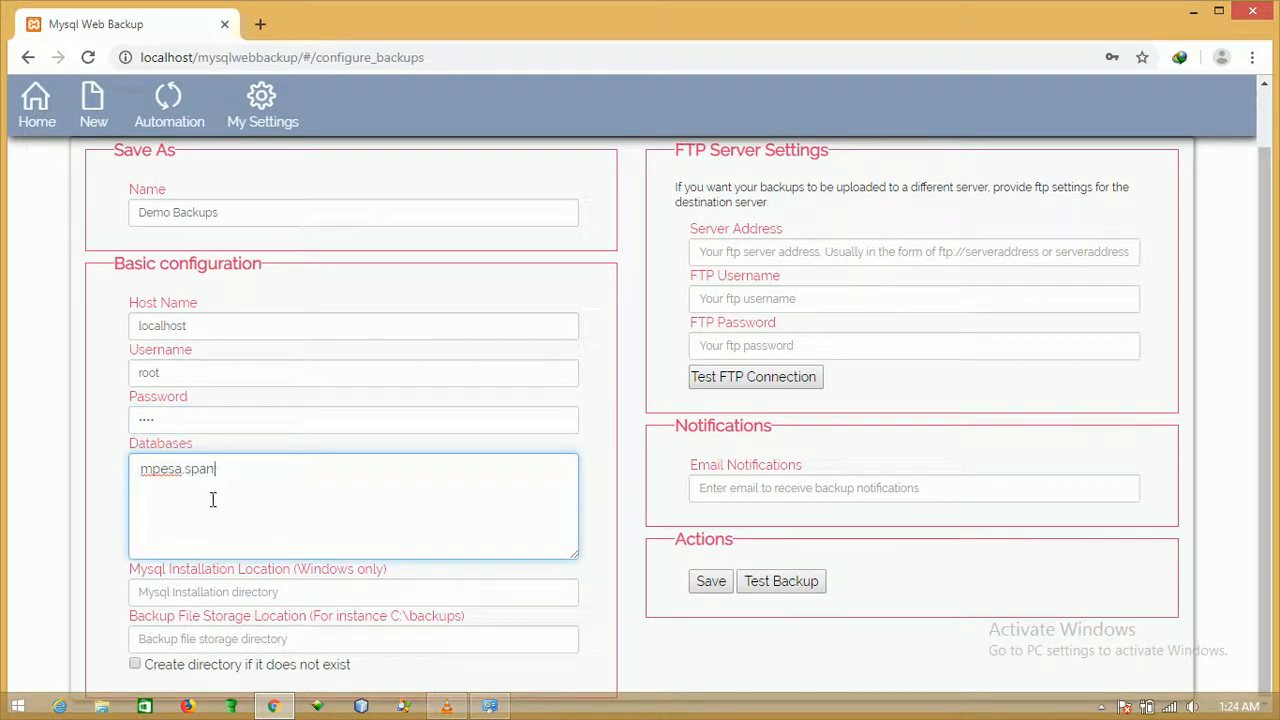
left_click(264, 591)
type("c")
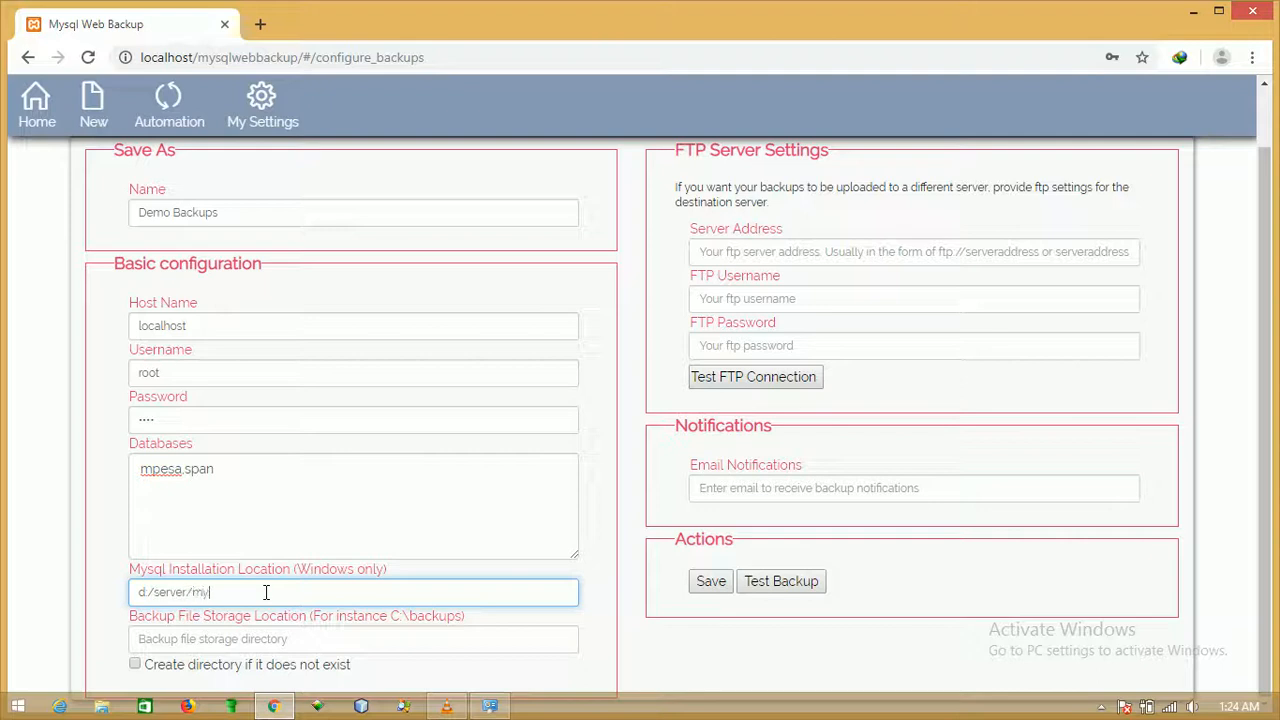
left_click(367, 643)
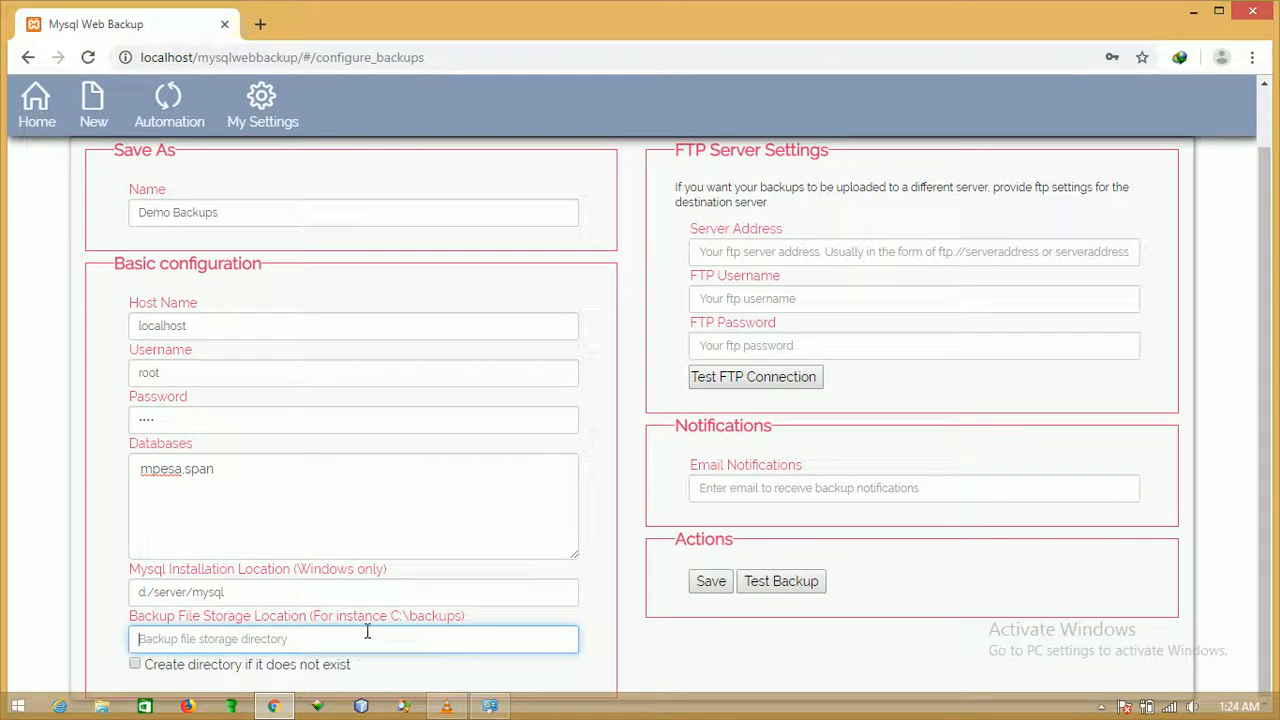
type("c:/backups")
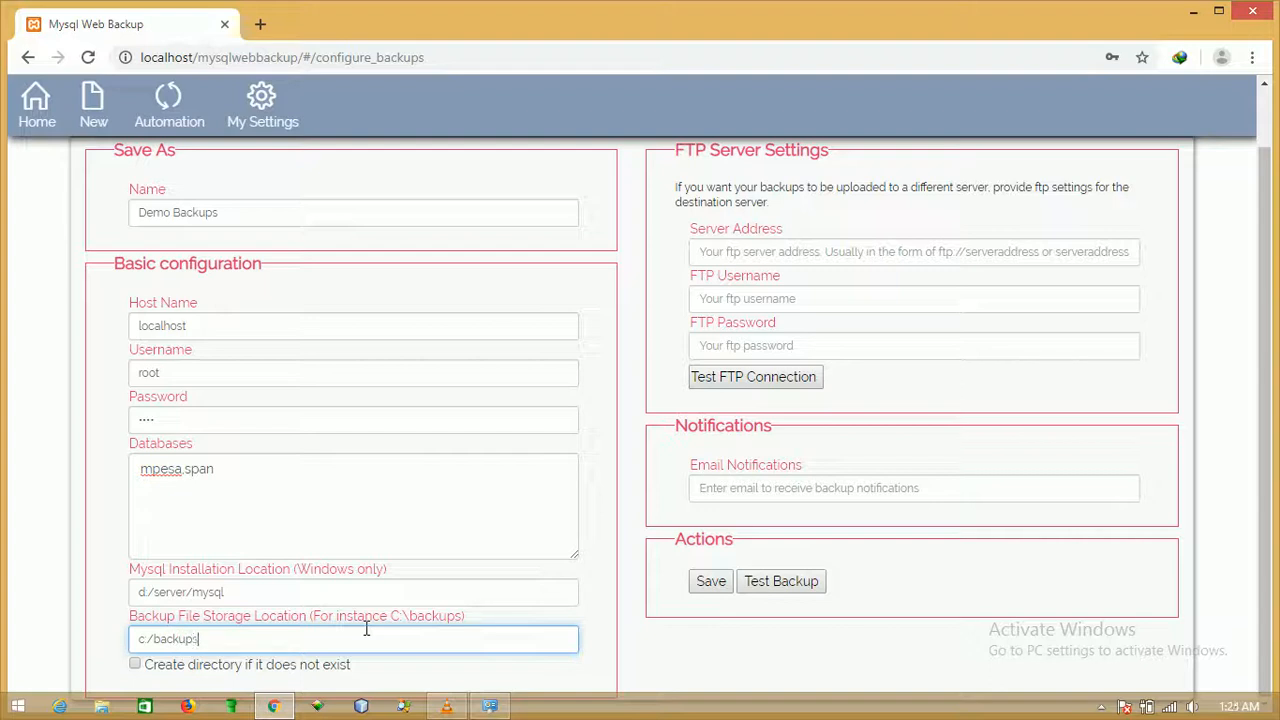
Check in File Explorer that Local Disk (C:) has no backups folder yet.
left_click(101, 706)
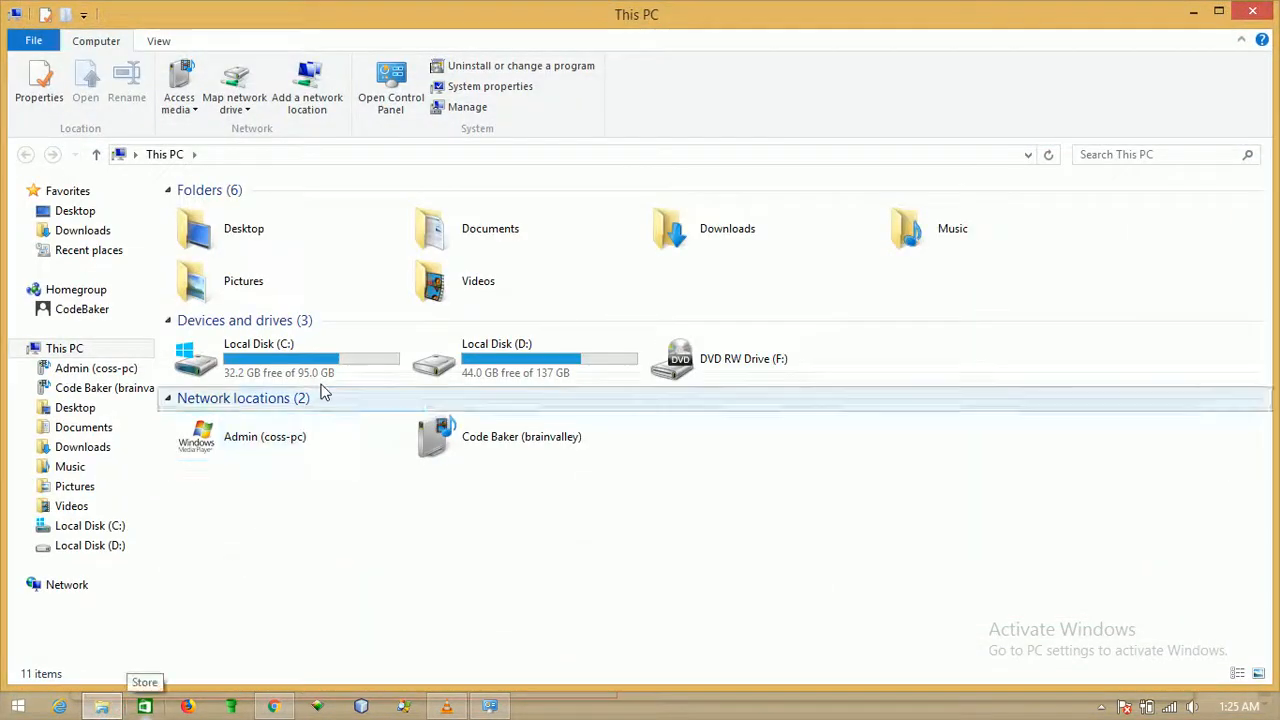
left_click(323, 383)
double_click(323, 383)
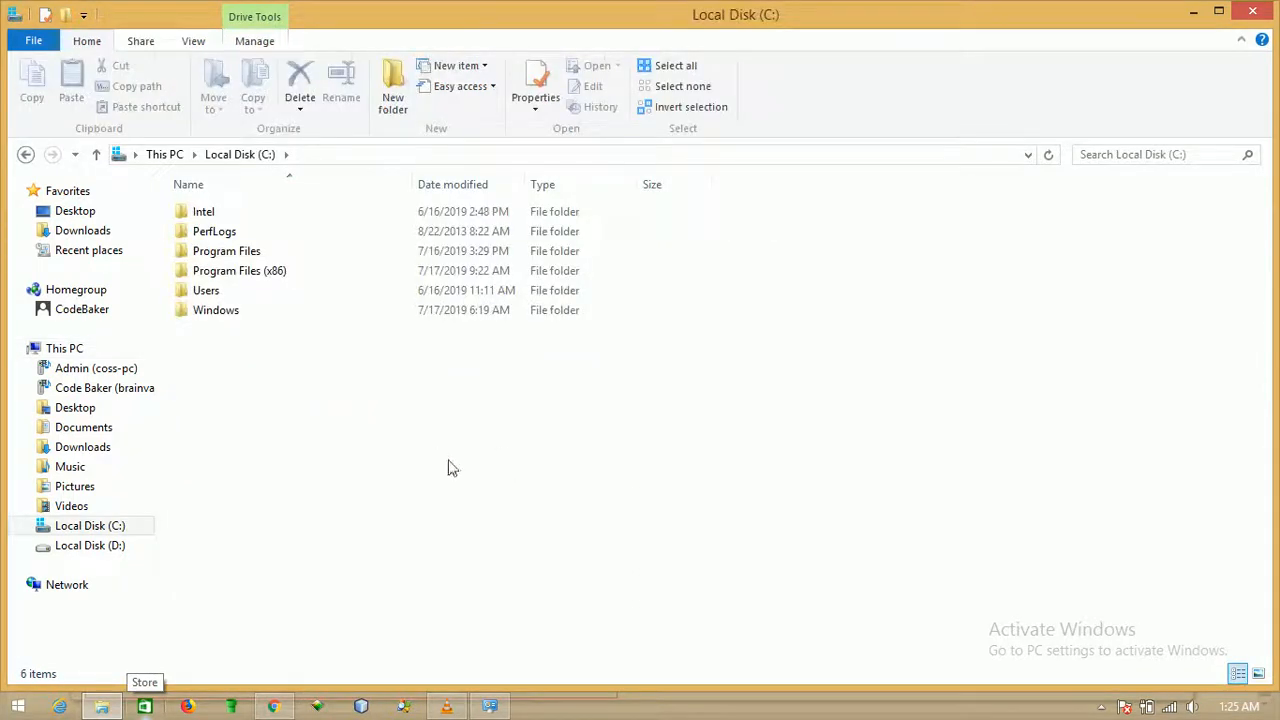
left_click_drag(426, 454, 290, 205)
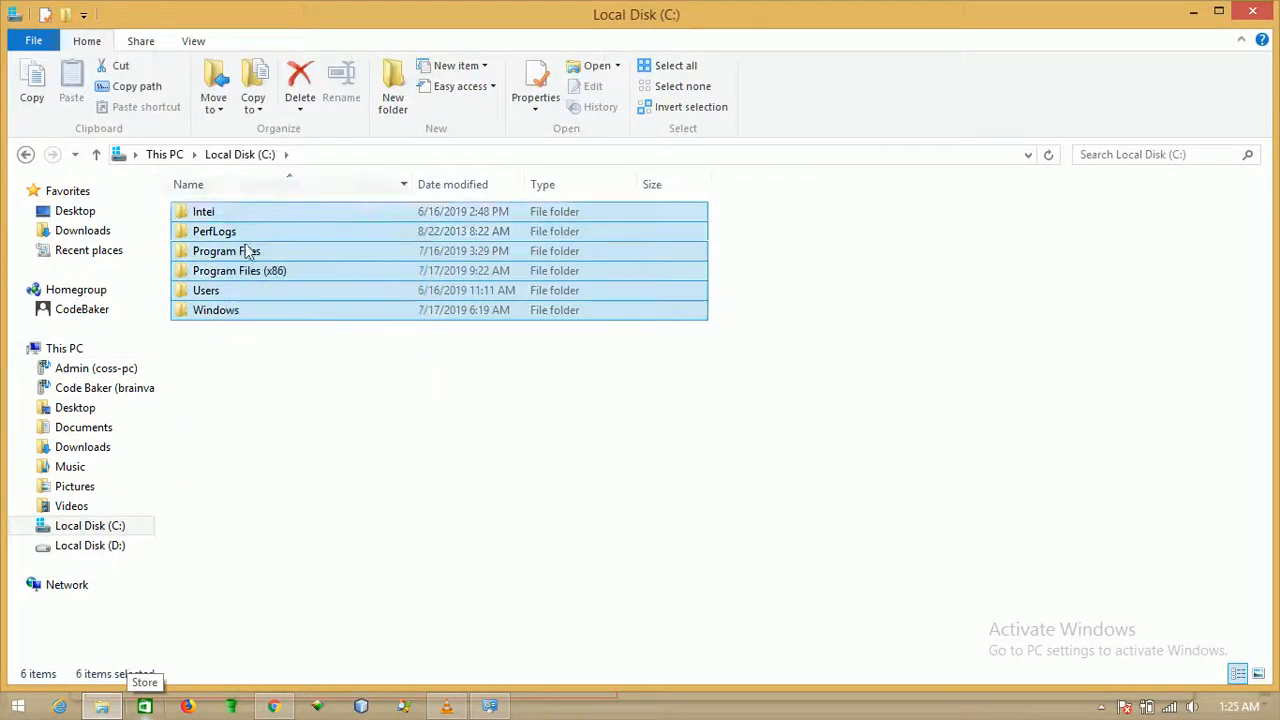
left_click(357, 405)
Enable 'Create directory if it does not exist' for the c:/backups storage path.
left_click(273, 706)
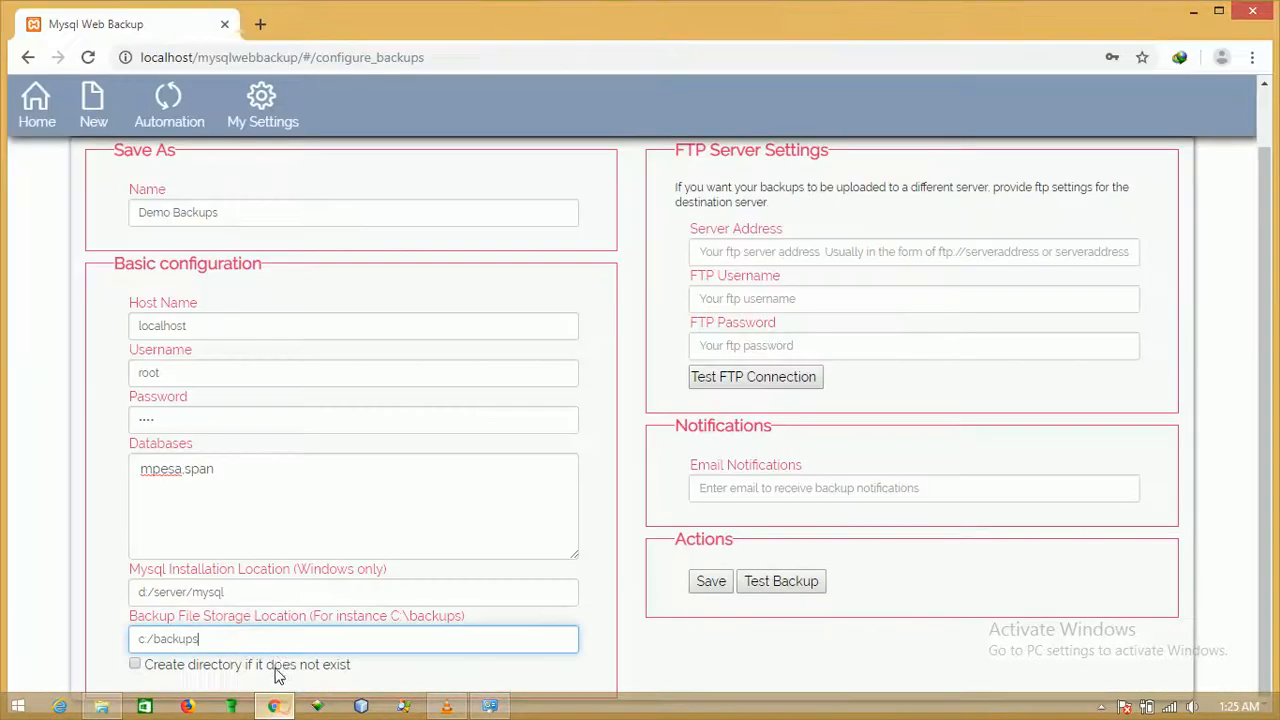
triple_click(276, 638)
triple_click(275, 637)
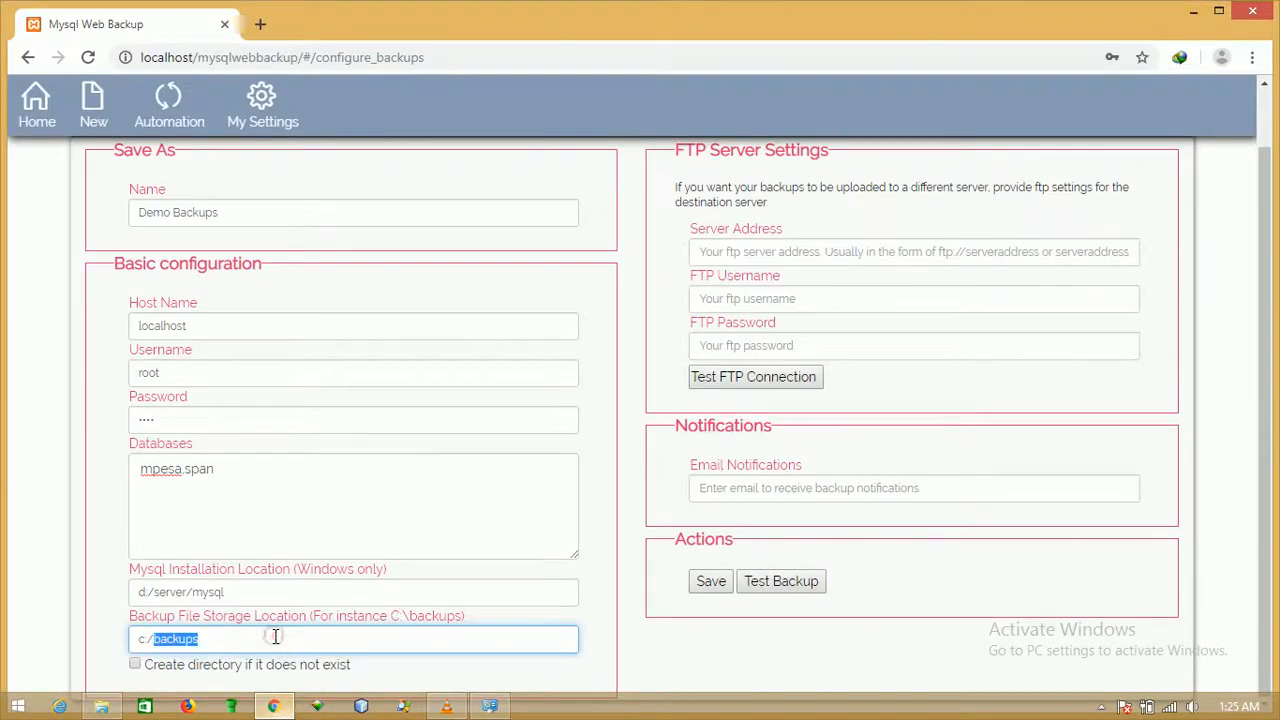
left_click(274, 664)
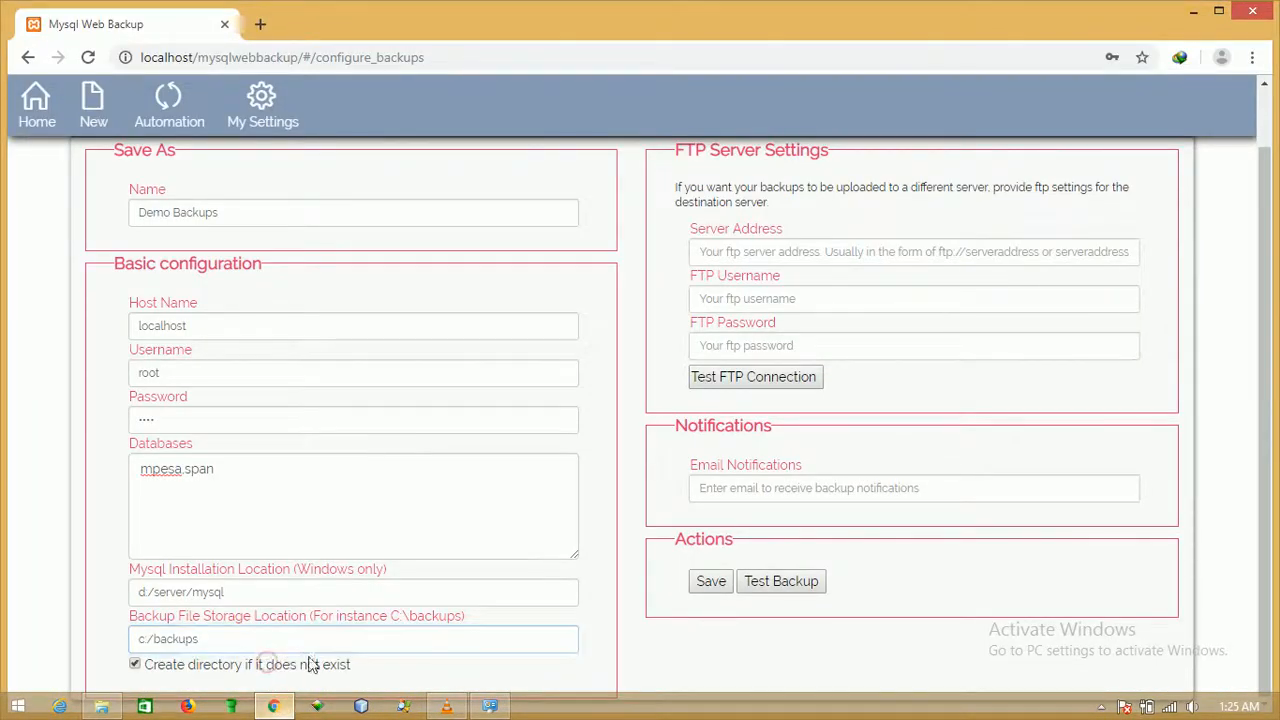
Skip past the FTP fields and enter a notification e-mail address.
left_click(760, 258)
left_click(746, 292)
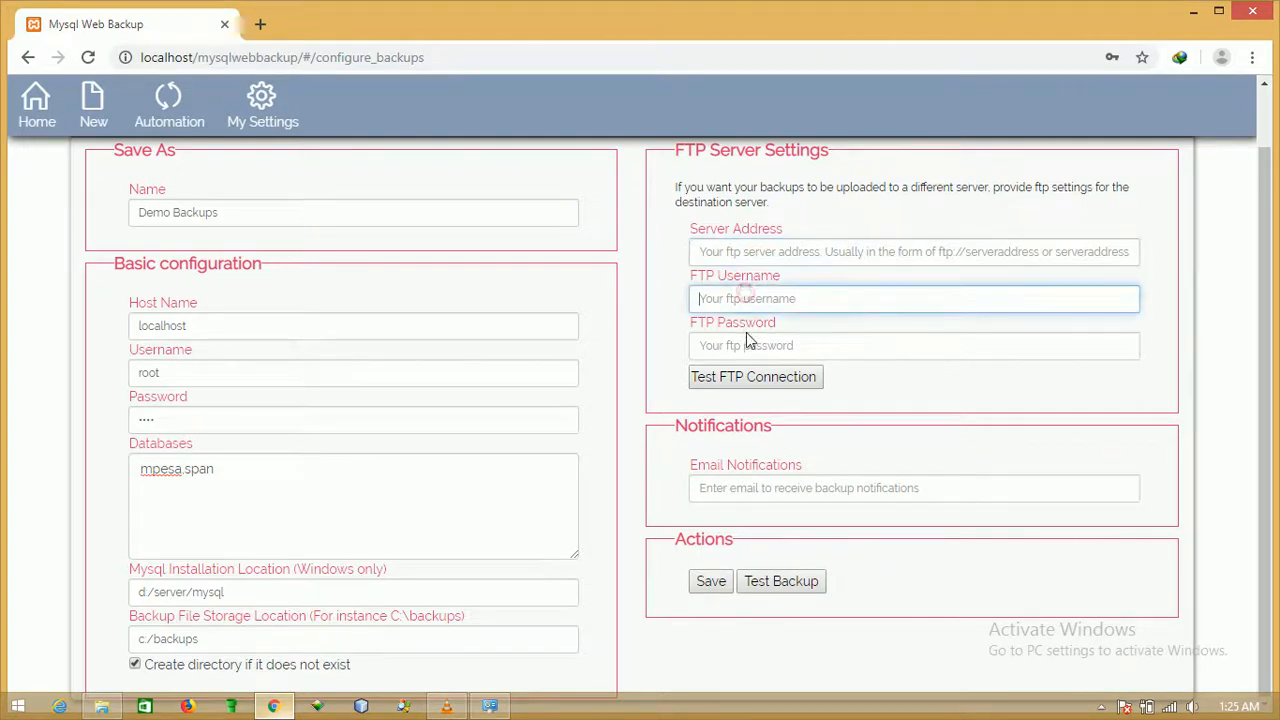
left_click(746, 342)
left_click(759, 488)
type("some-")
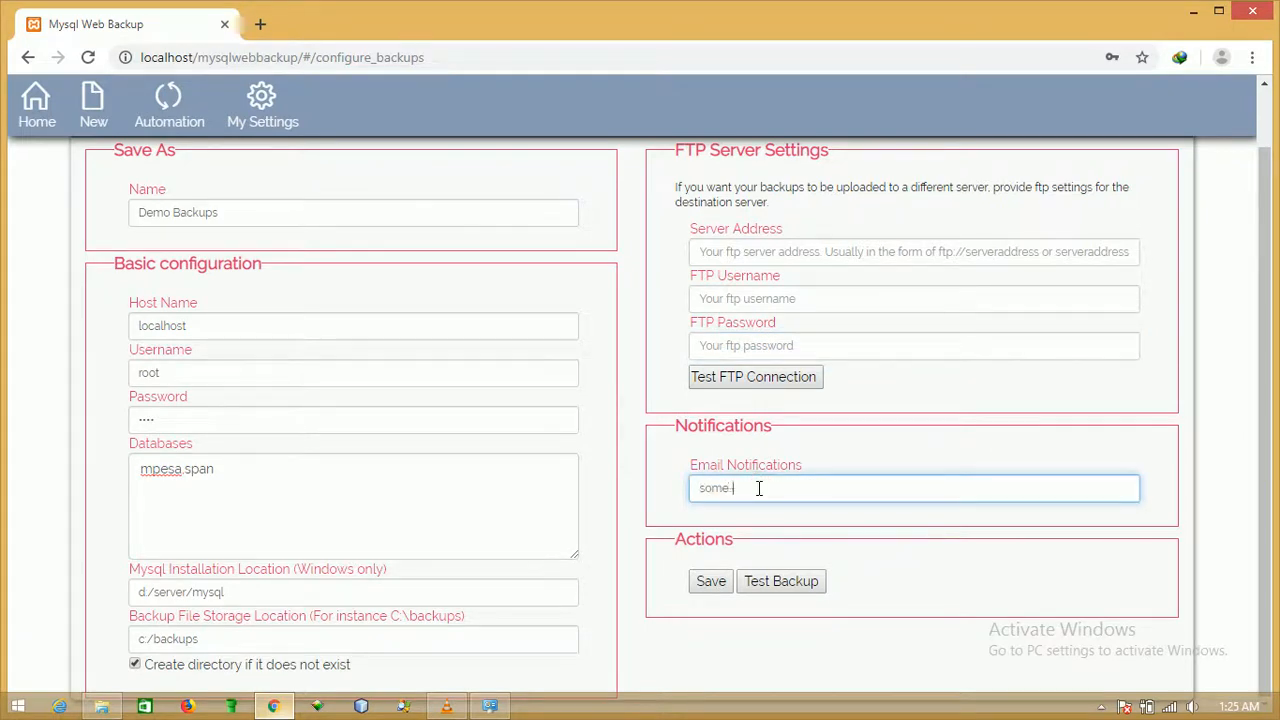
type("email@yourdomain.com")
Save the Demo Backups configuration and close the 'Configuration saved successfully' message.
left_click(712, 583)
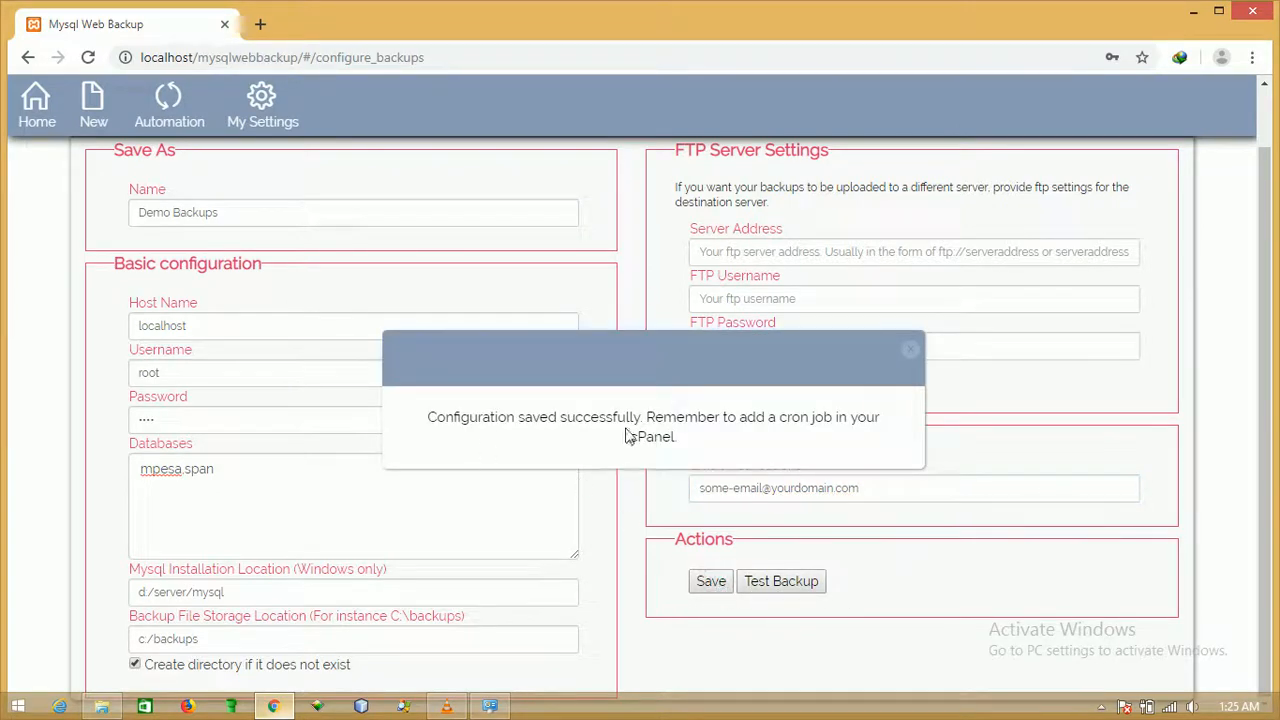
left_click(911, 356)
scroll(640, 393, "up", 1)
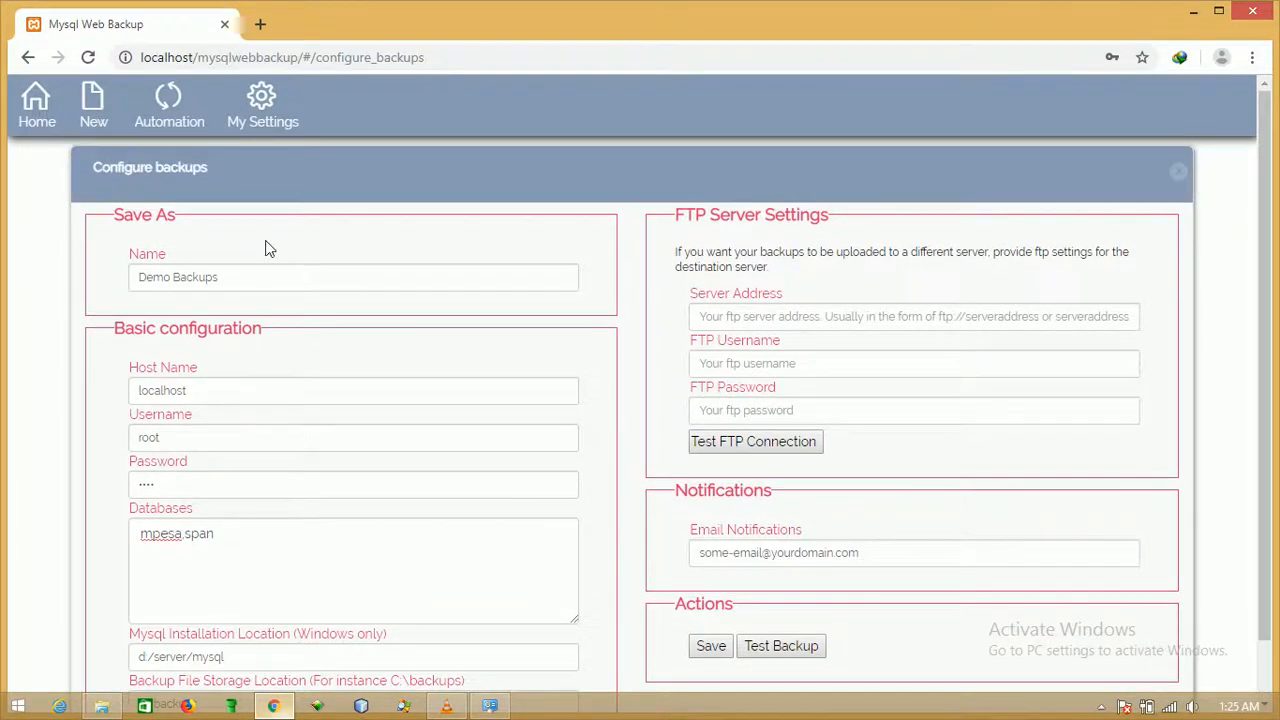
scroll(557, 465, "down", 1)
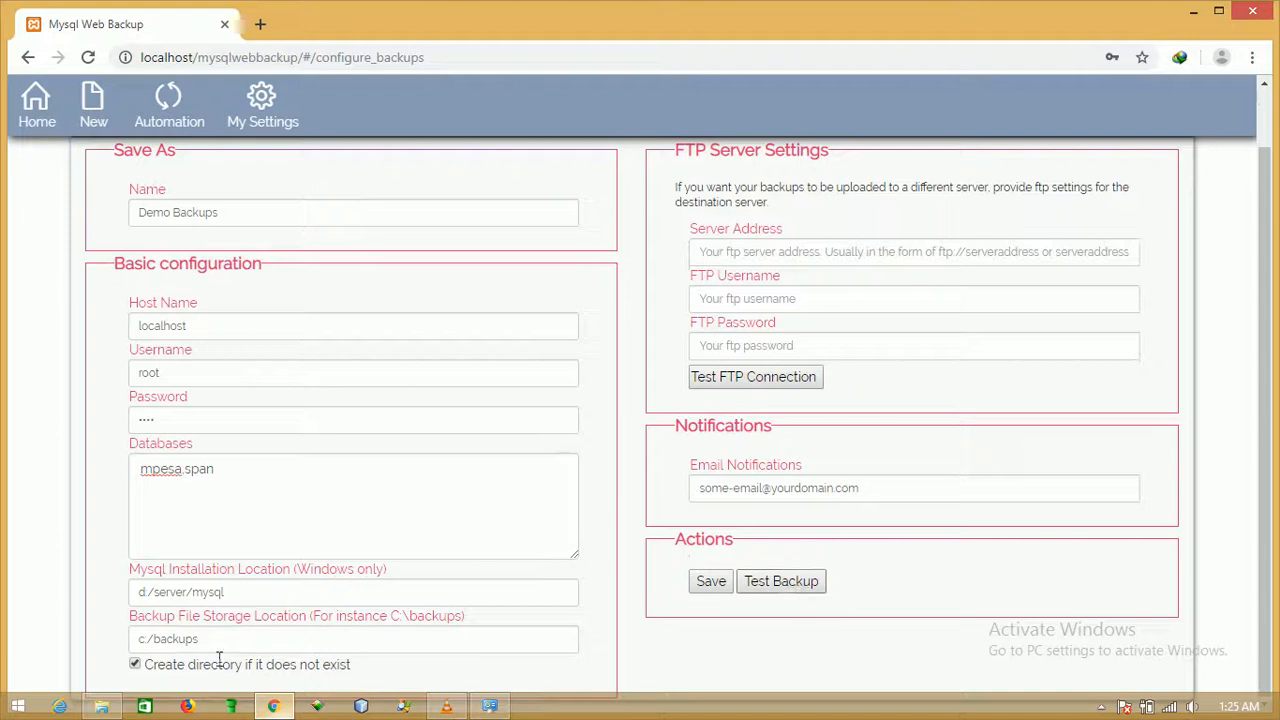
Open the new backups folder on Local Disk (C:) to confirm it is empty, then return to the form.
left_click(101, 706)
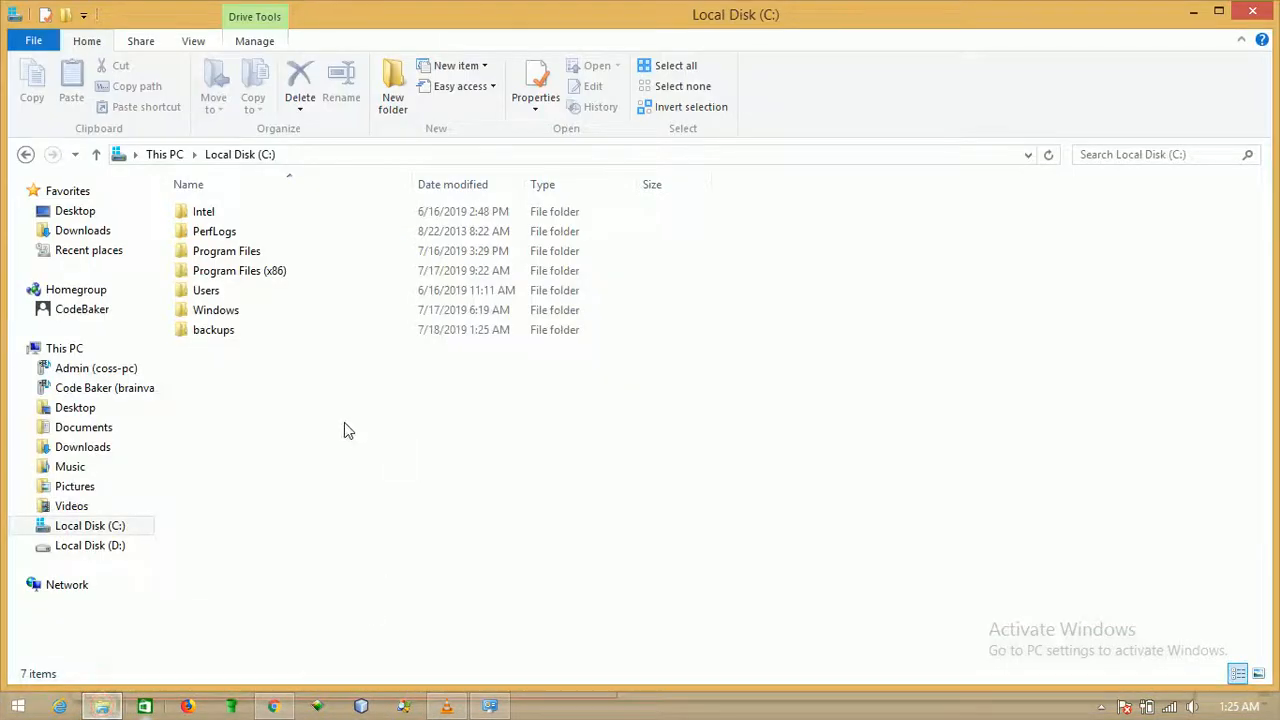
left_click(270, 340)
double_click(270, 340)
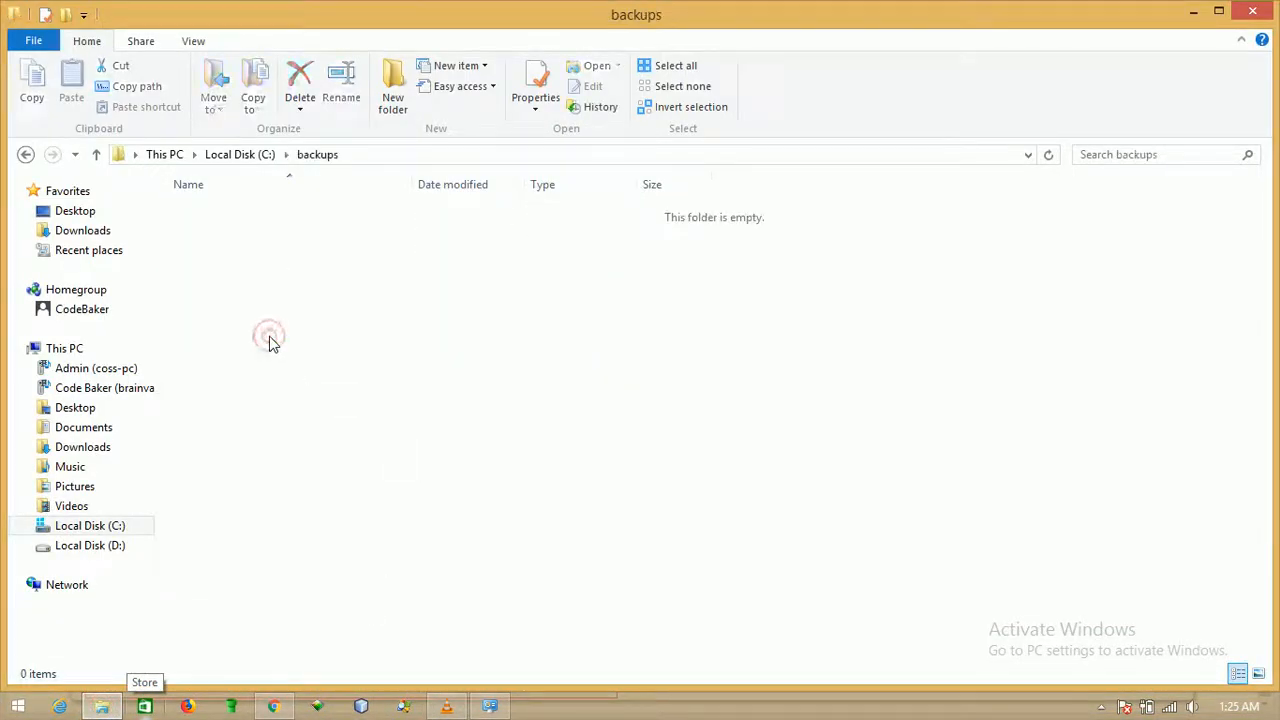
left_click(26, 155)
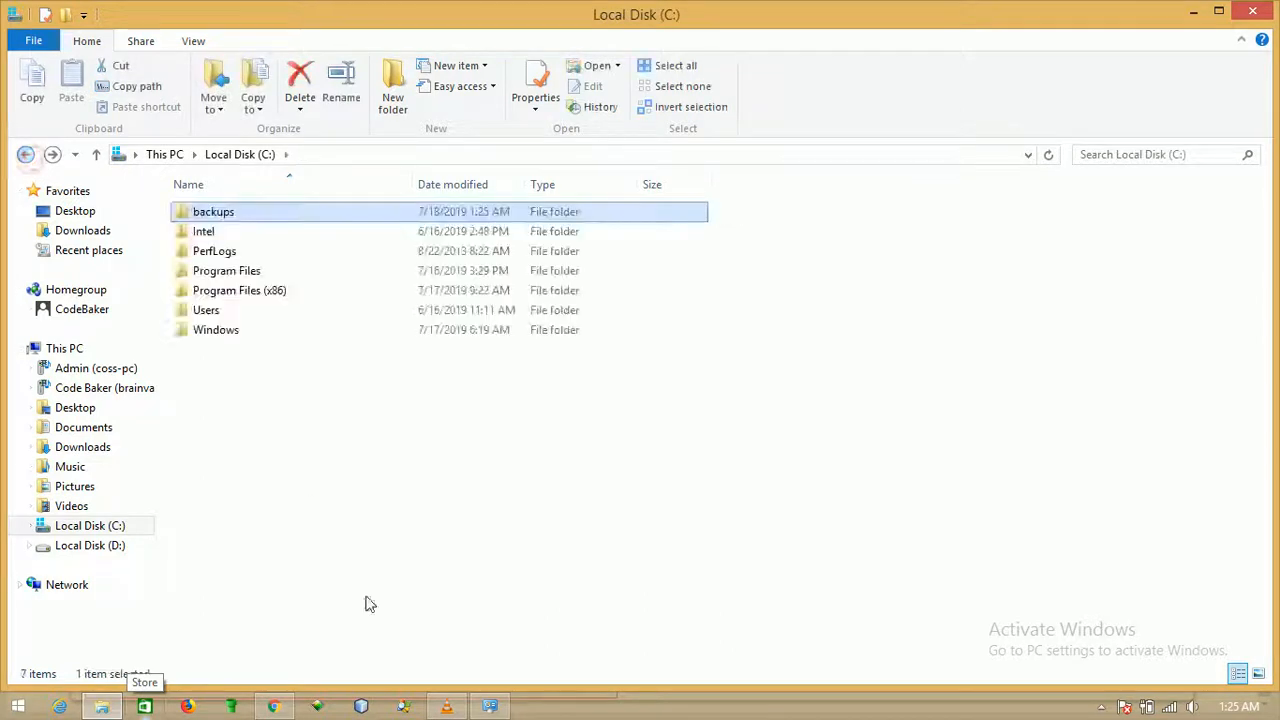
left_click(273, 706)
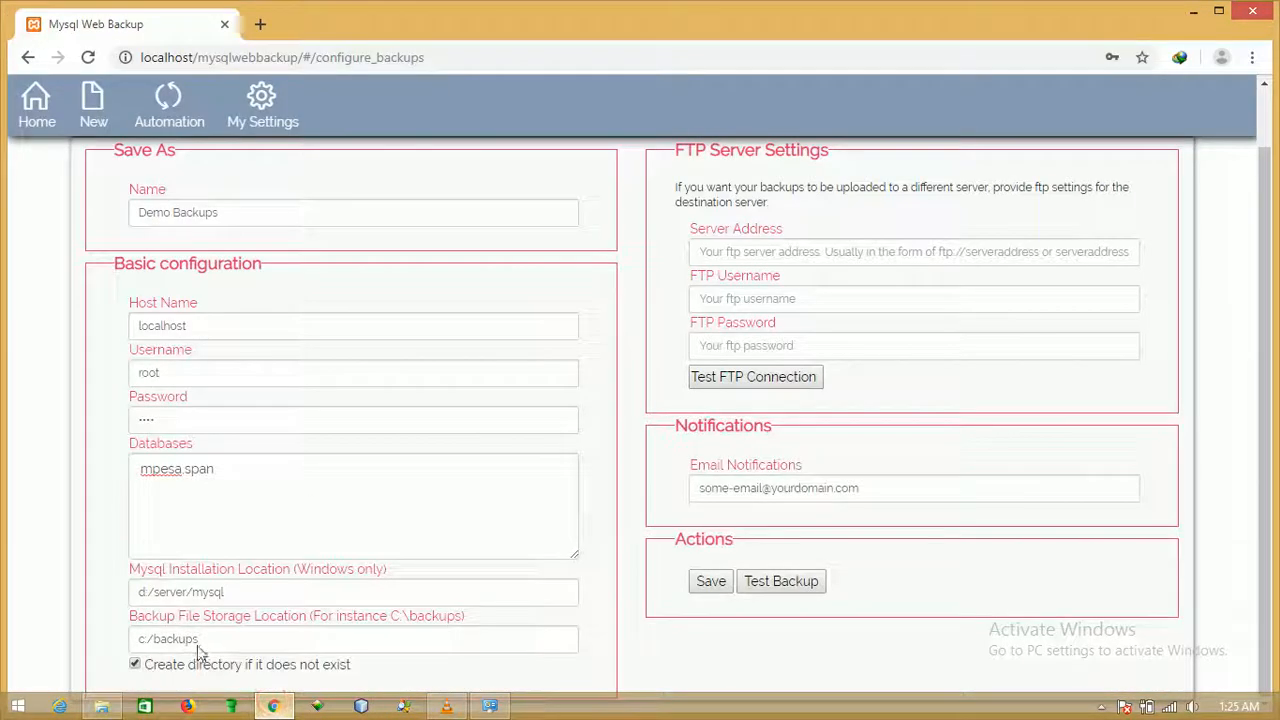
left_click(118, 707)
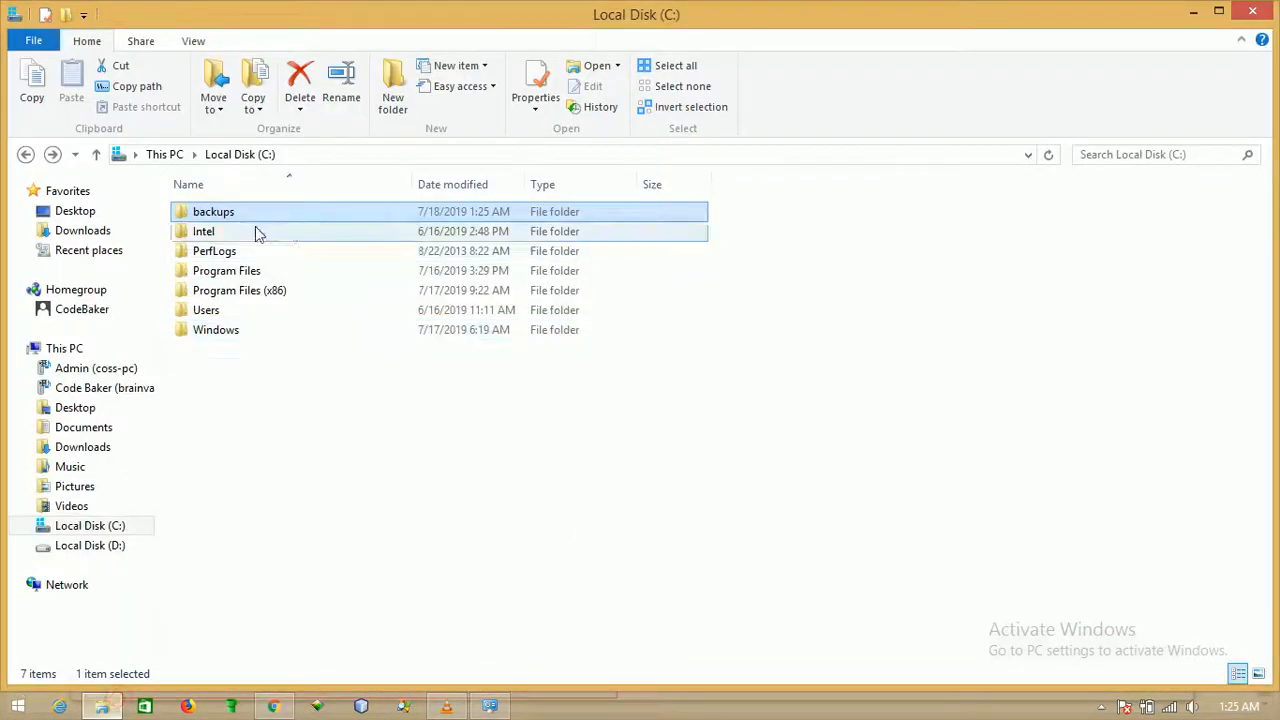
left_click(101, 707)
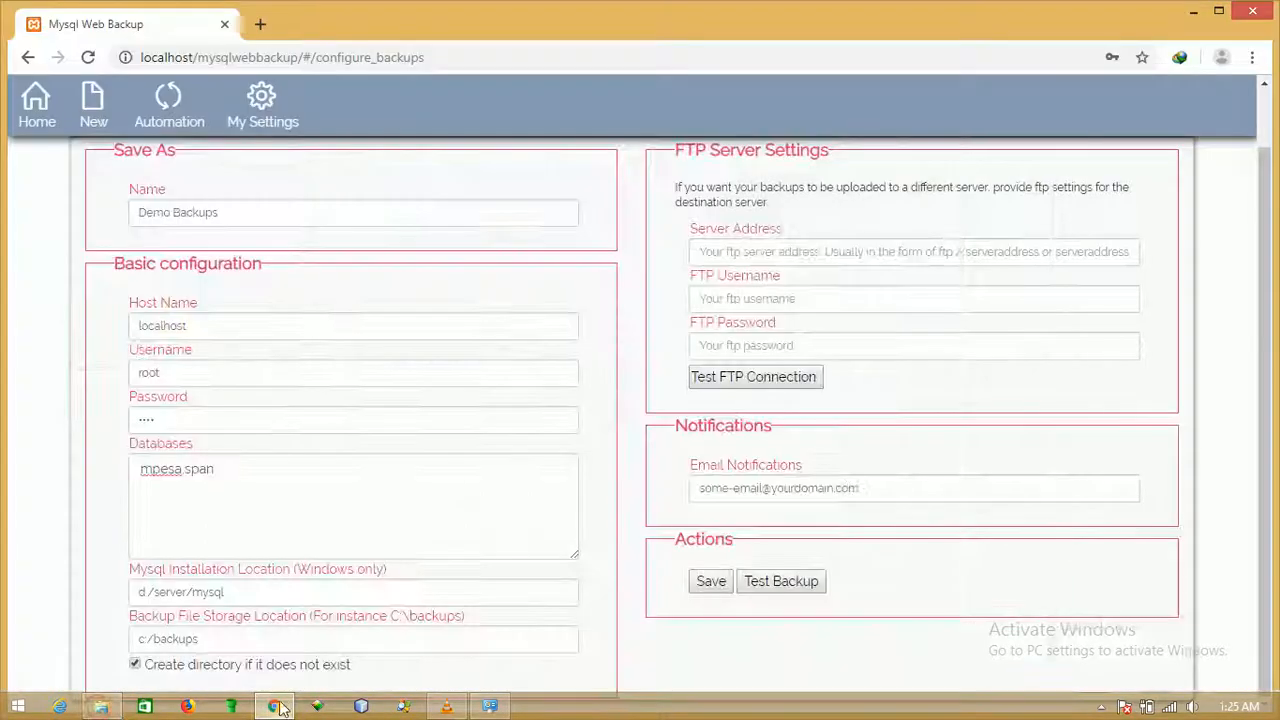
Run a test backup of Demo Backups, close the 'Backup complete' message, and bring up File Explorer.
left_click(775, 585)
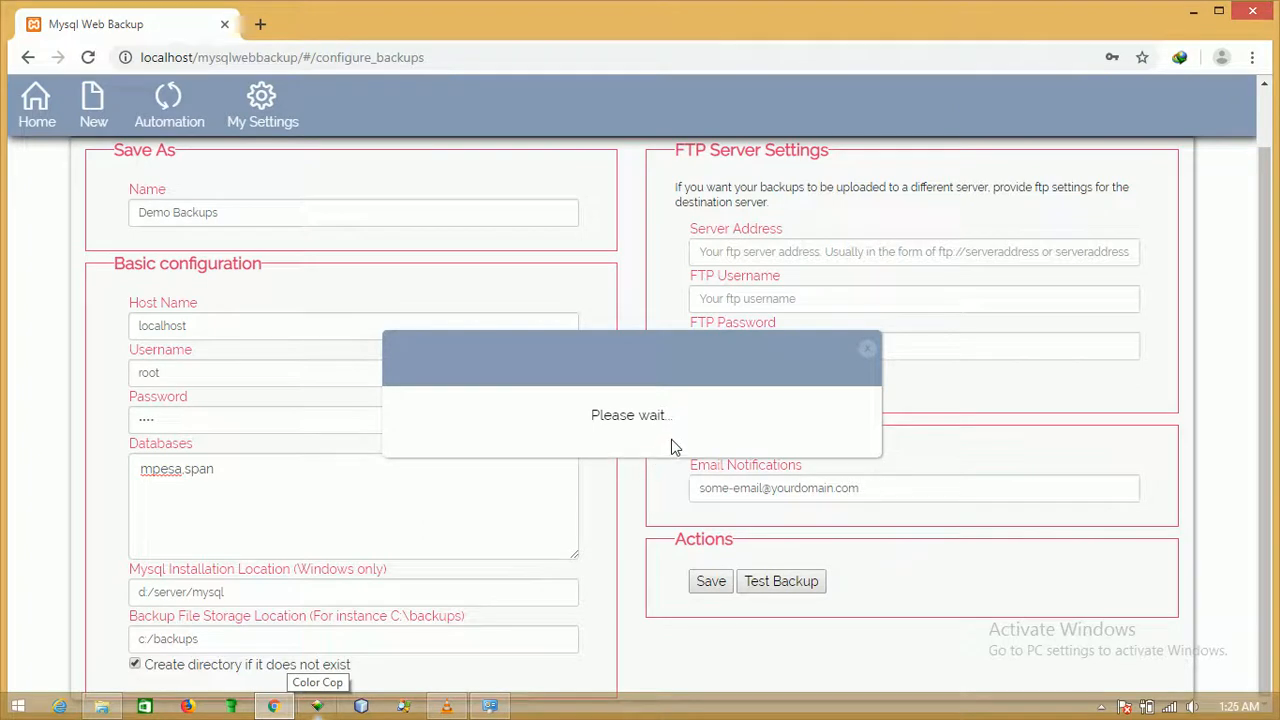
left_click(869, 352)
left_click(361, 465)
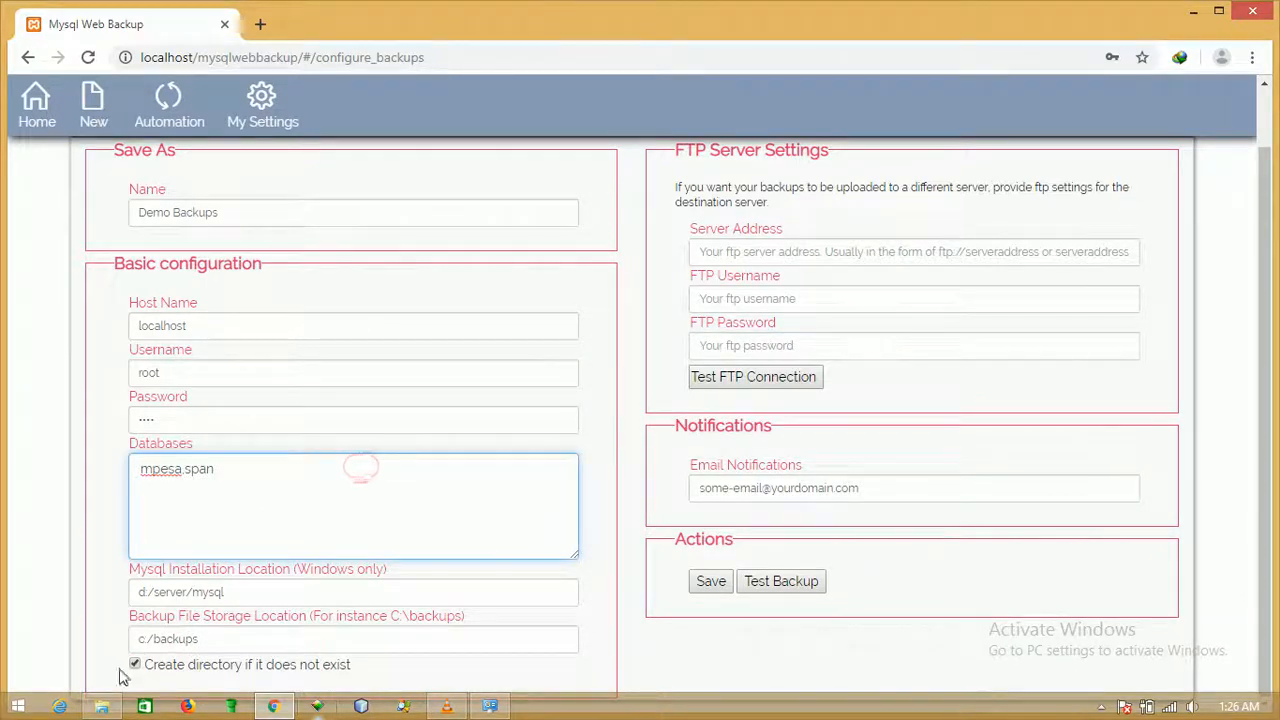
left_click(101, 706)
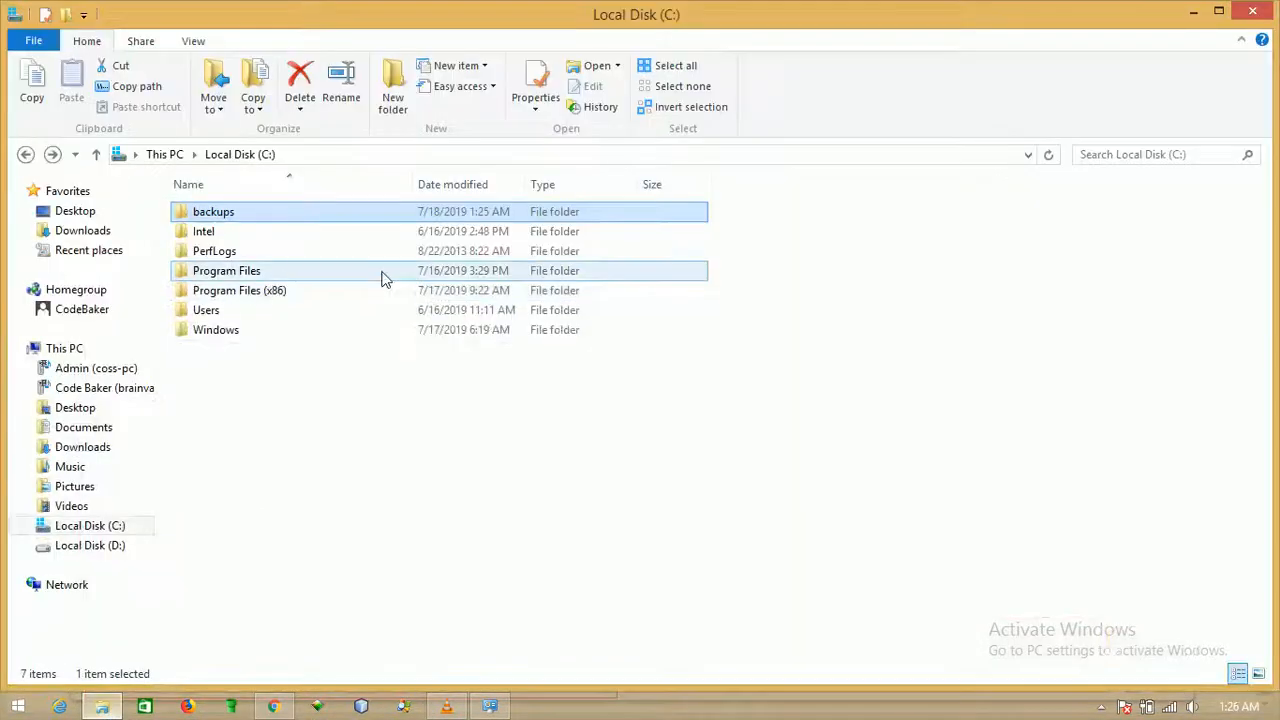
Confirm the backups folder holds mpesa and span .sql dumps matching the configured databases.
double_click(268, 220)
left_click(288, 285)
left_click_drag(340, 297, 230, 213)
left_click(264, 312)
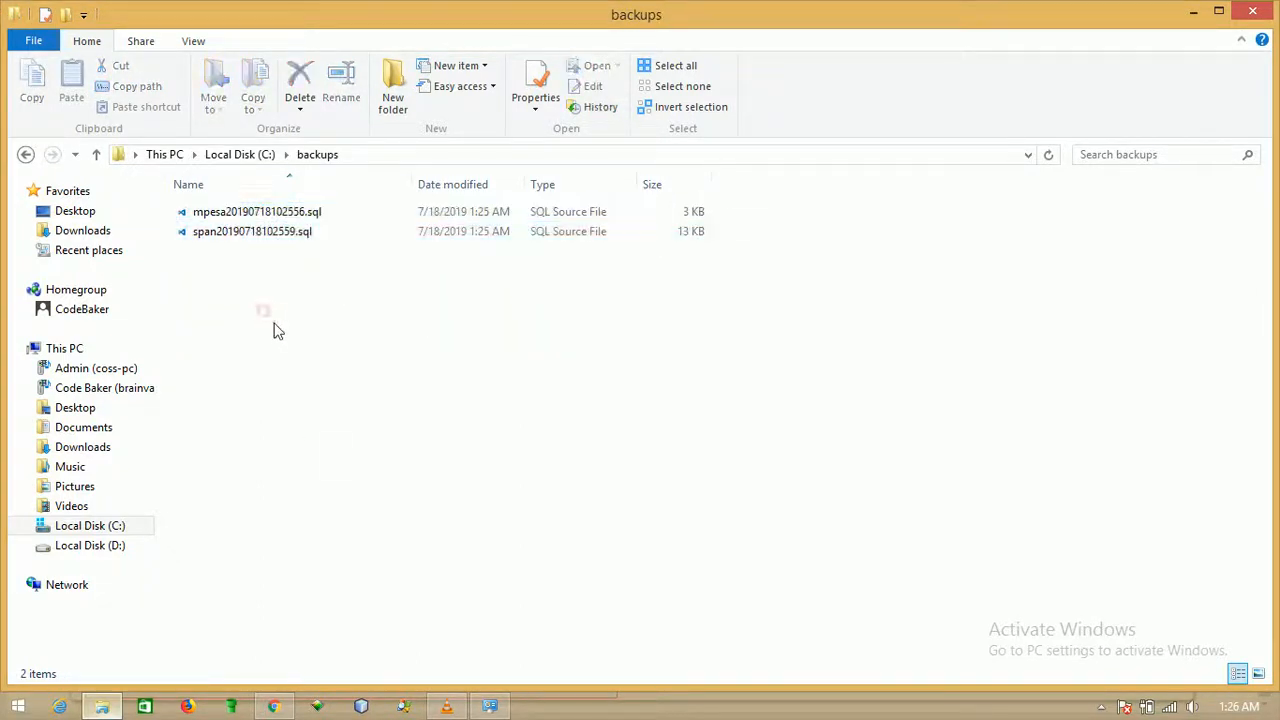
left_click(273, 706)
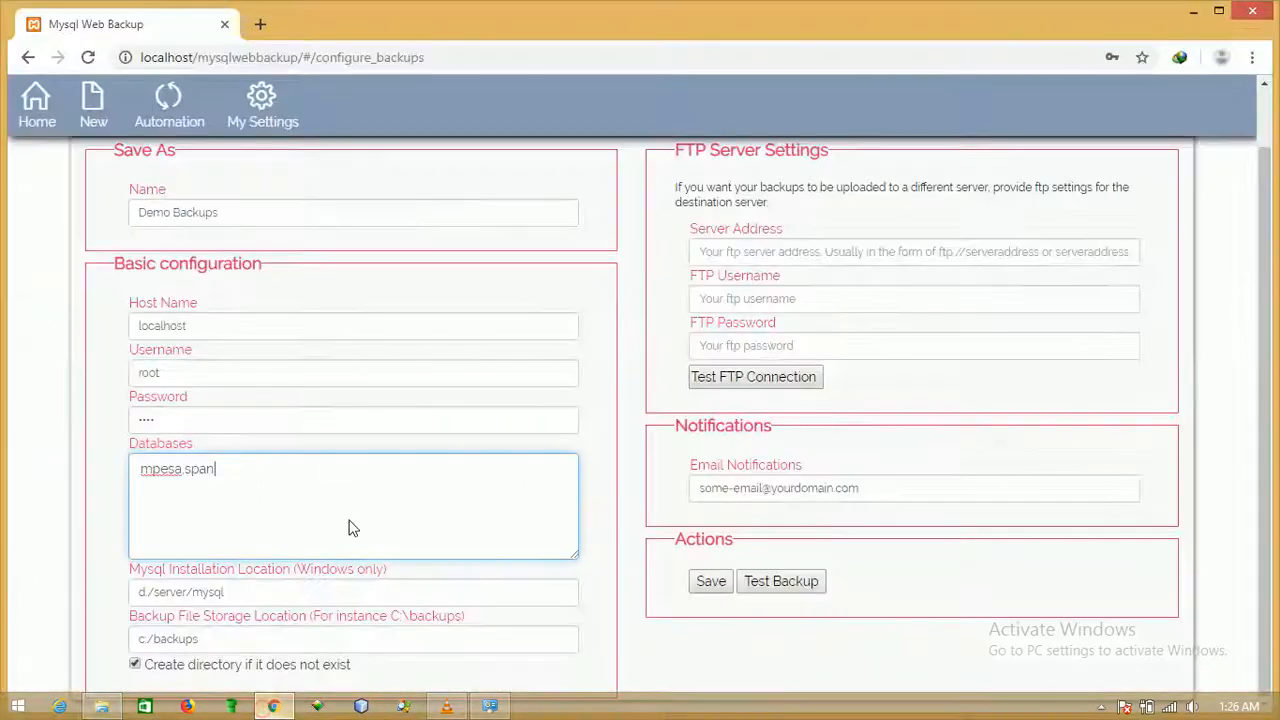
double_click(168, 470)
double_click(198, 469)
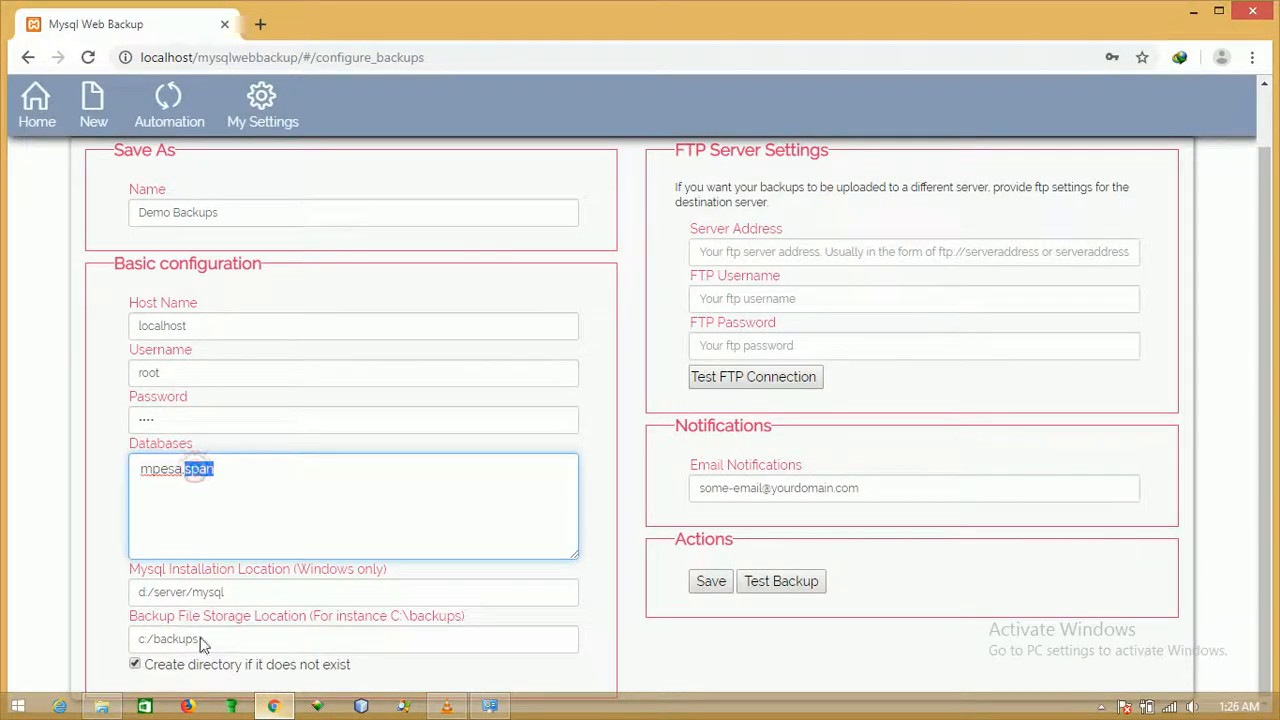
left_click(120, 708)
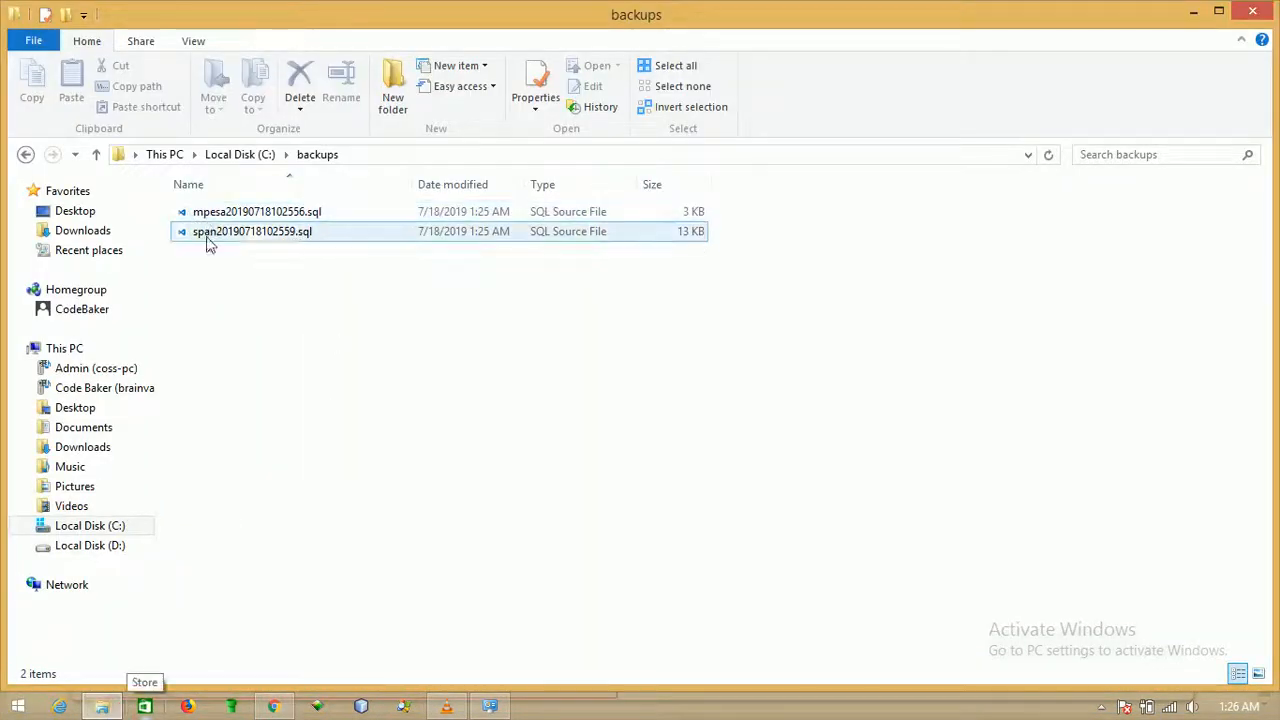
View the saved settings list and then the Automation cron paths.
left_click(273, 706)
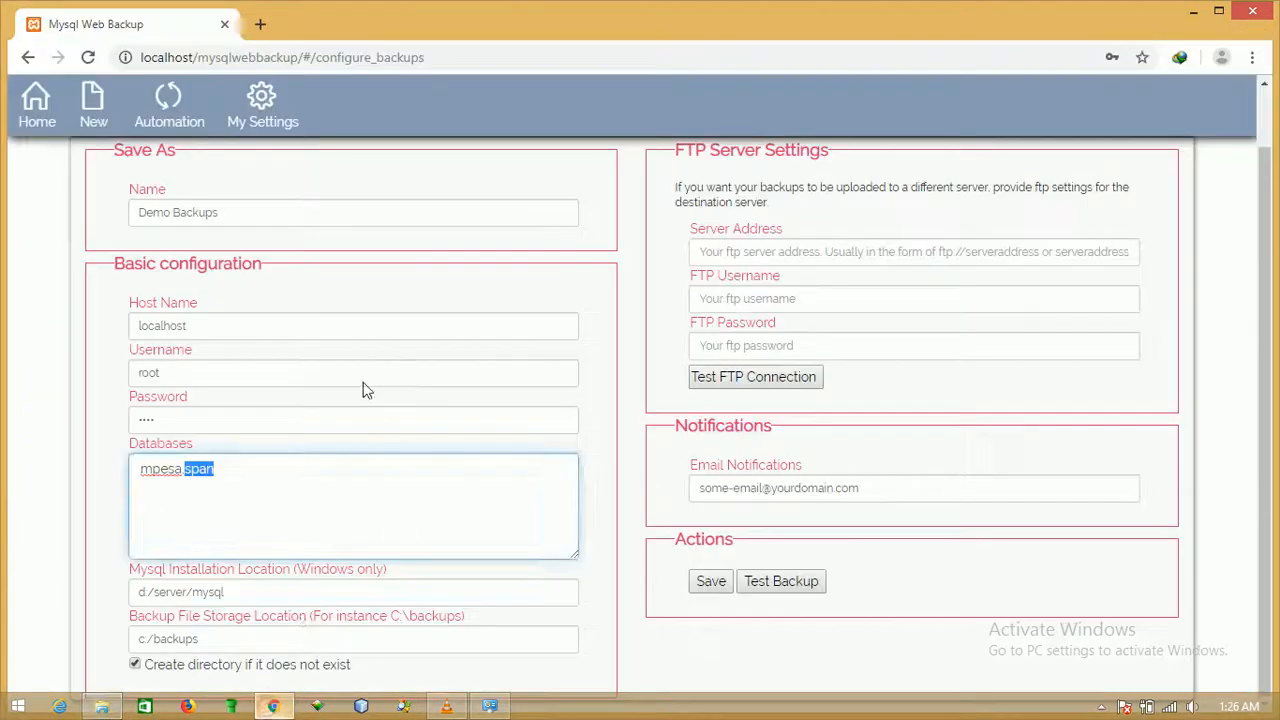
scroll(380, 350, "up", 1)
left_click(380, 238)
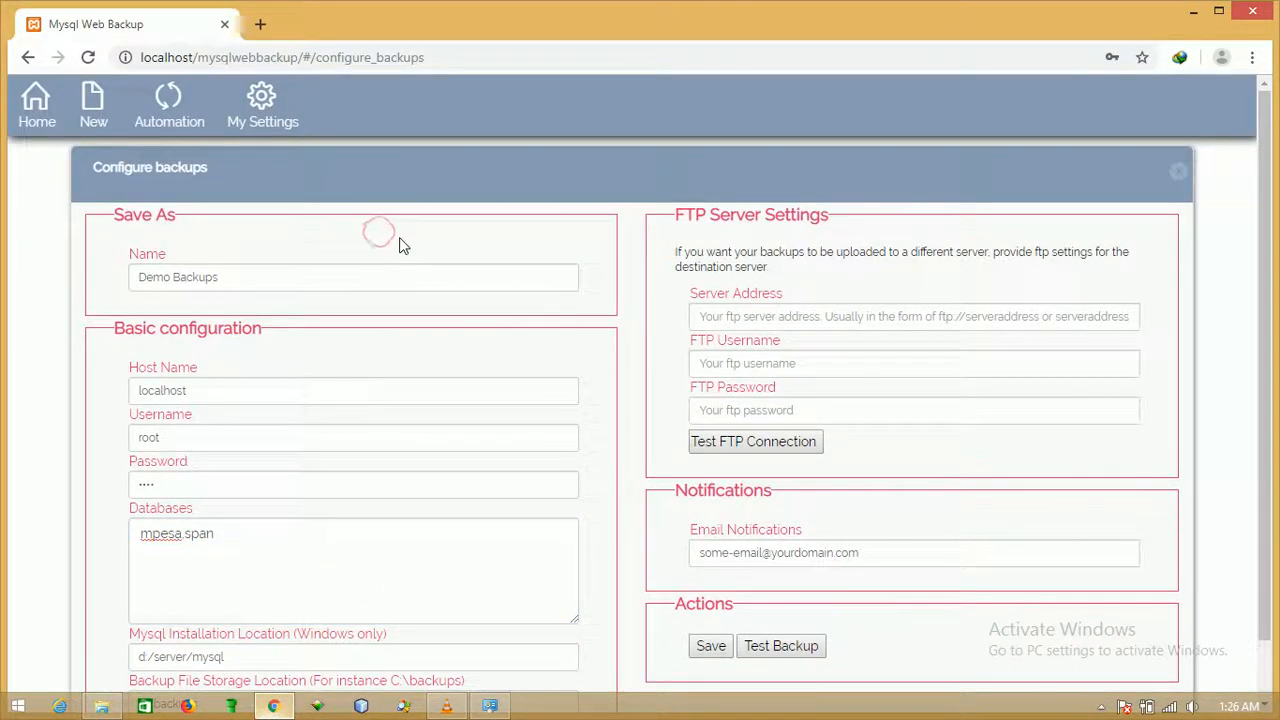
left_click(264, 128)
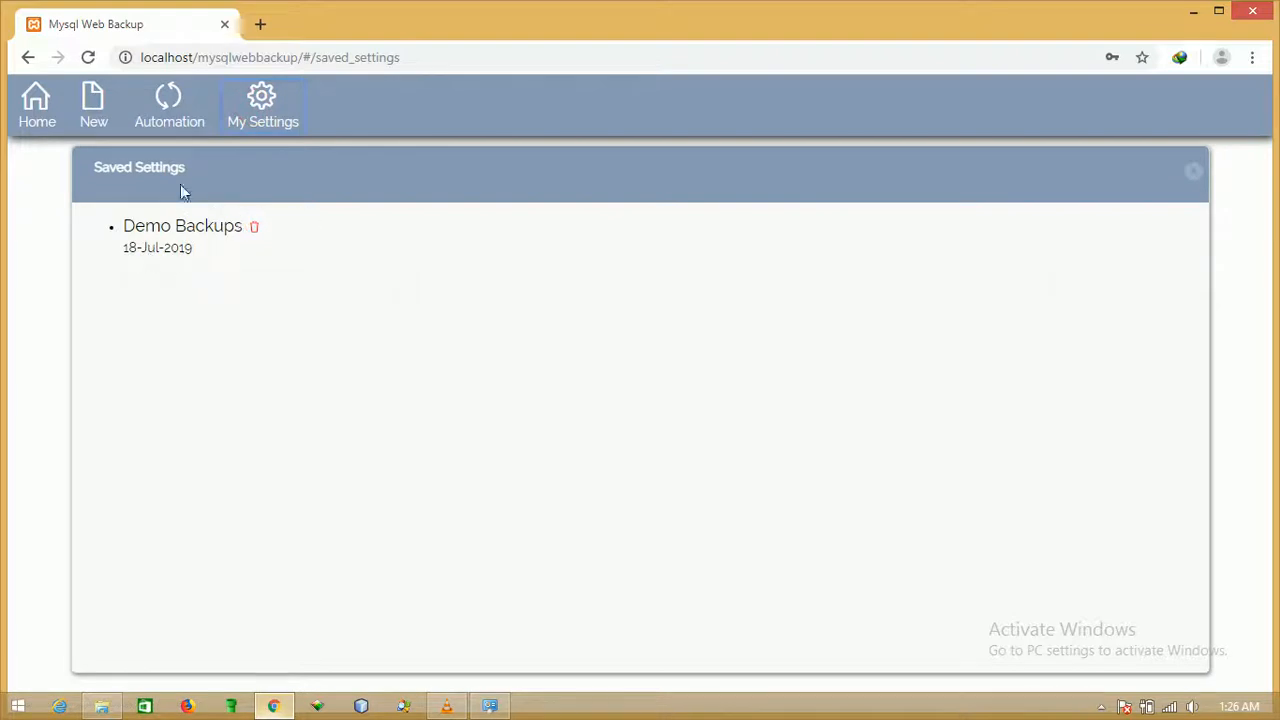
left_click(167, 121)
Highlight the cPanel cron command, then go back to the v1.0.1 welcome page.
left_click_drag(133, 337, 503, 336)
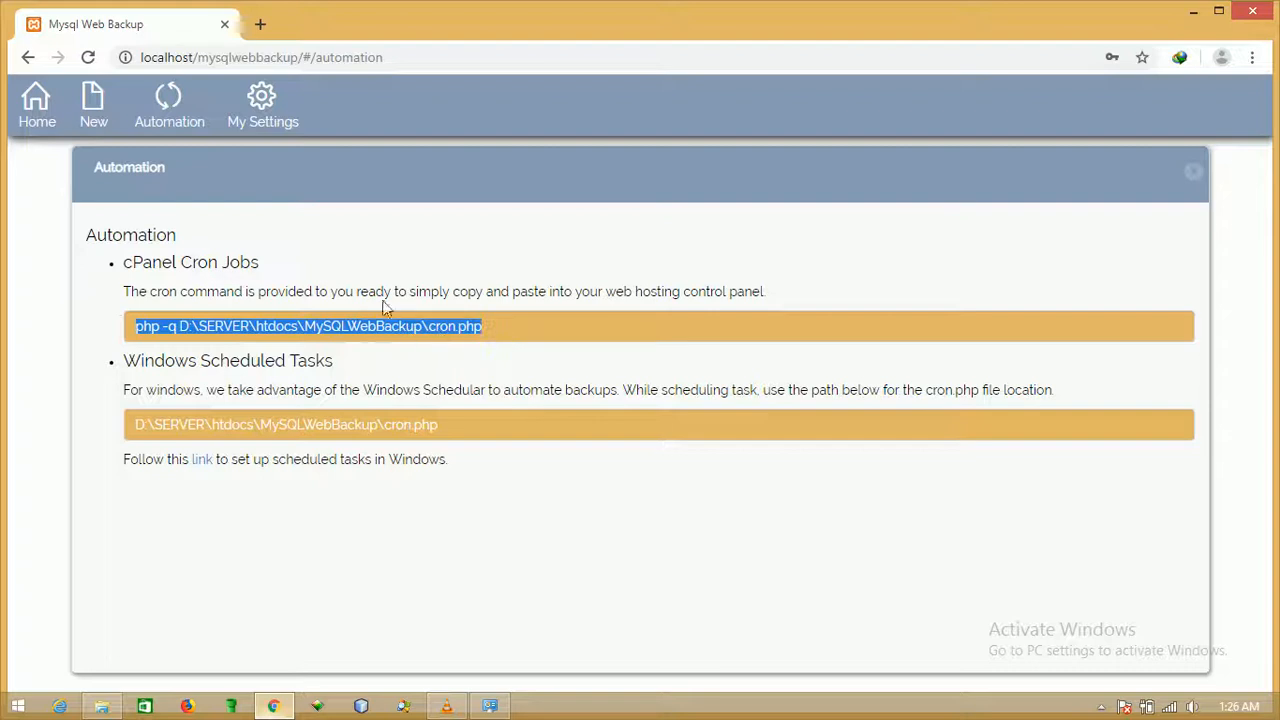
left_click(392, 412)
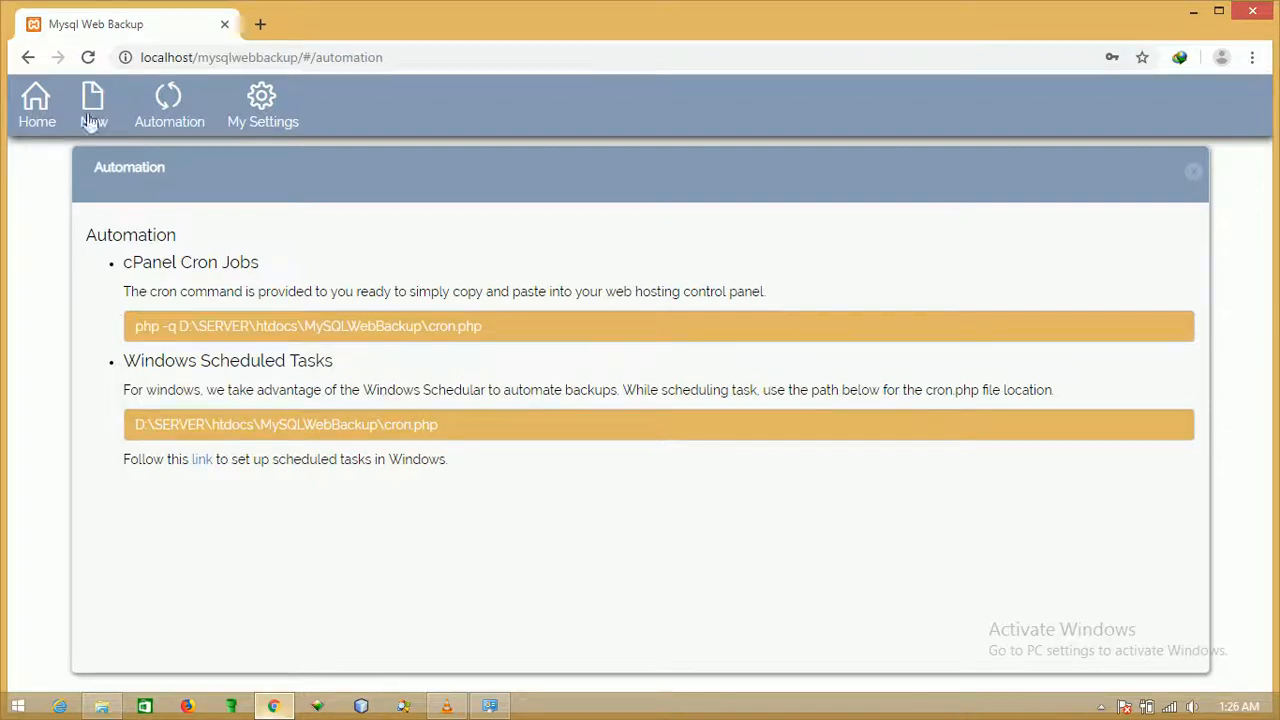
left_click(35, 112)
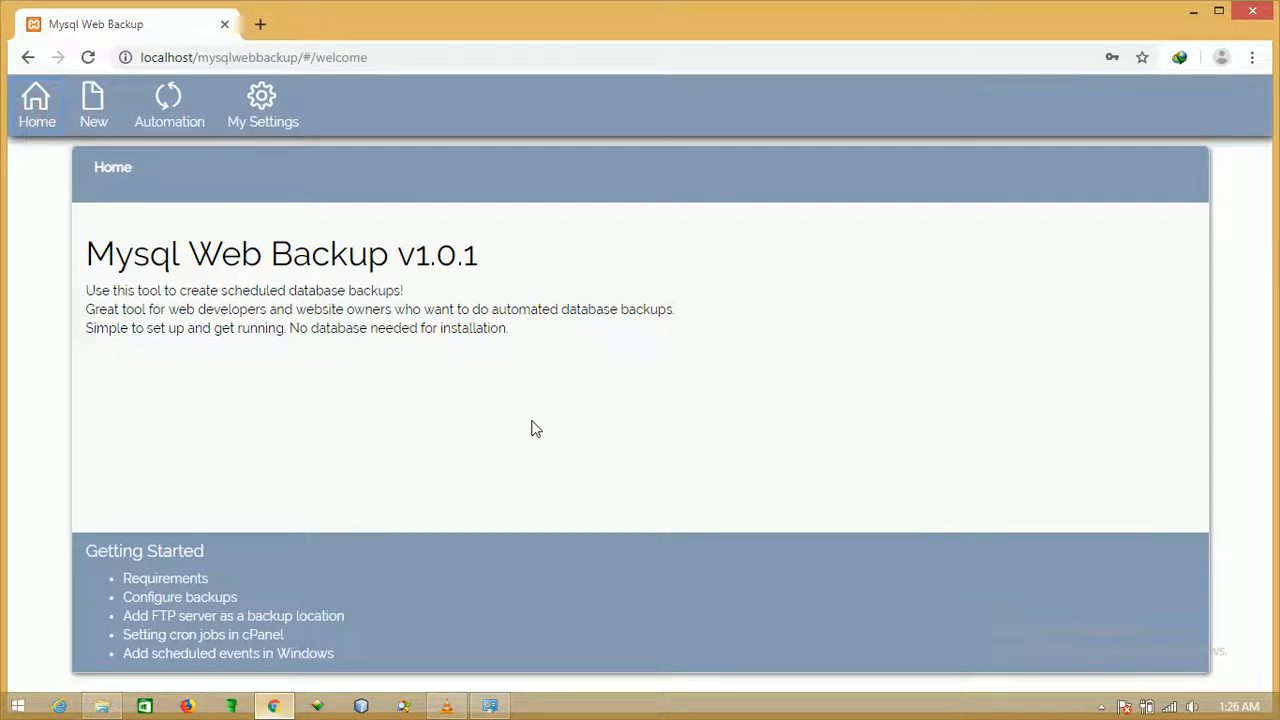